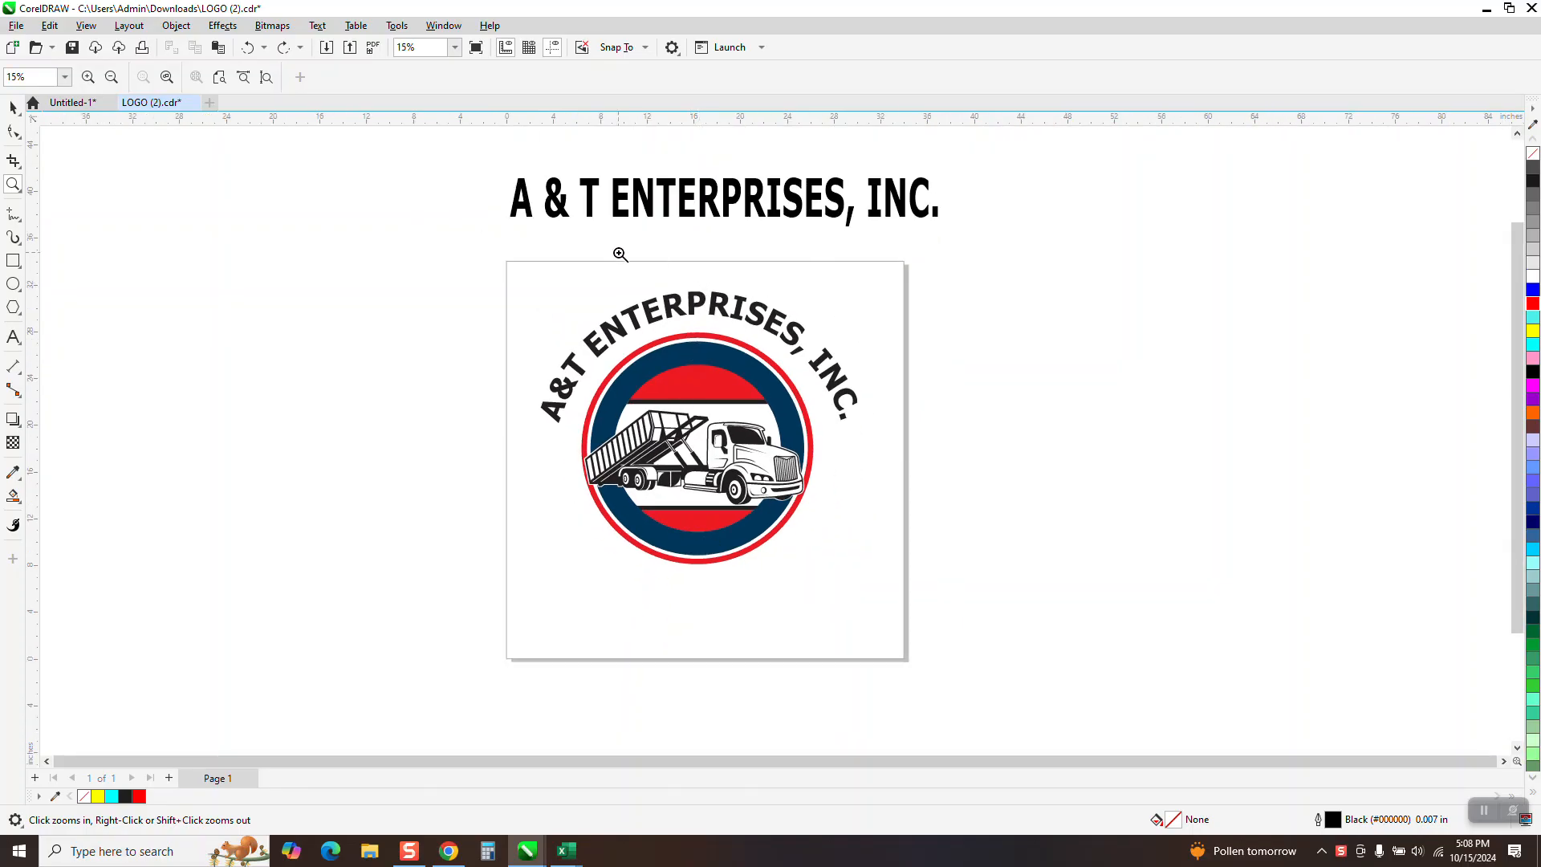
Step: Move the arched company name 45 in to the right, clear of the circular logo and the page
click(14, 107)
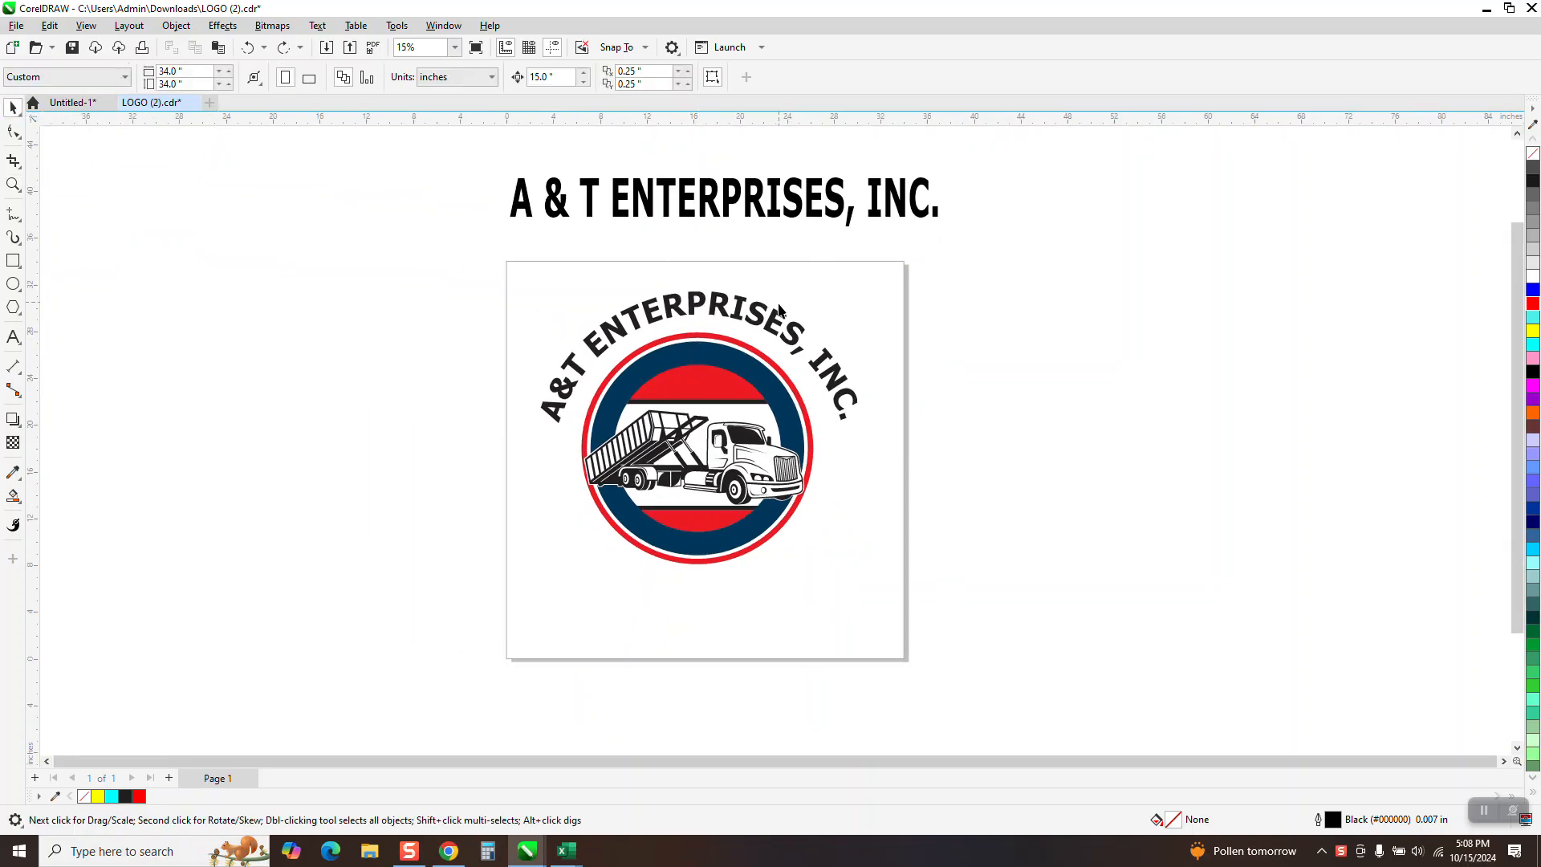
click(755, 309)
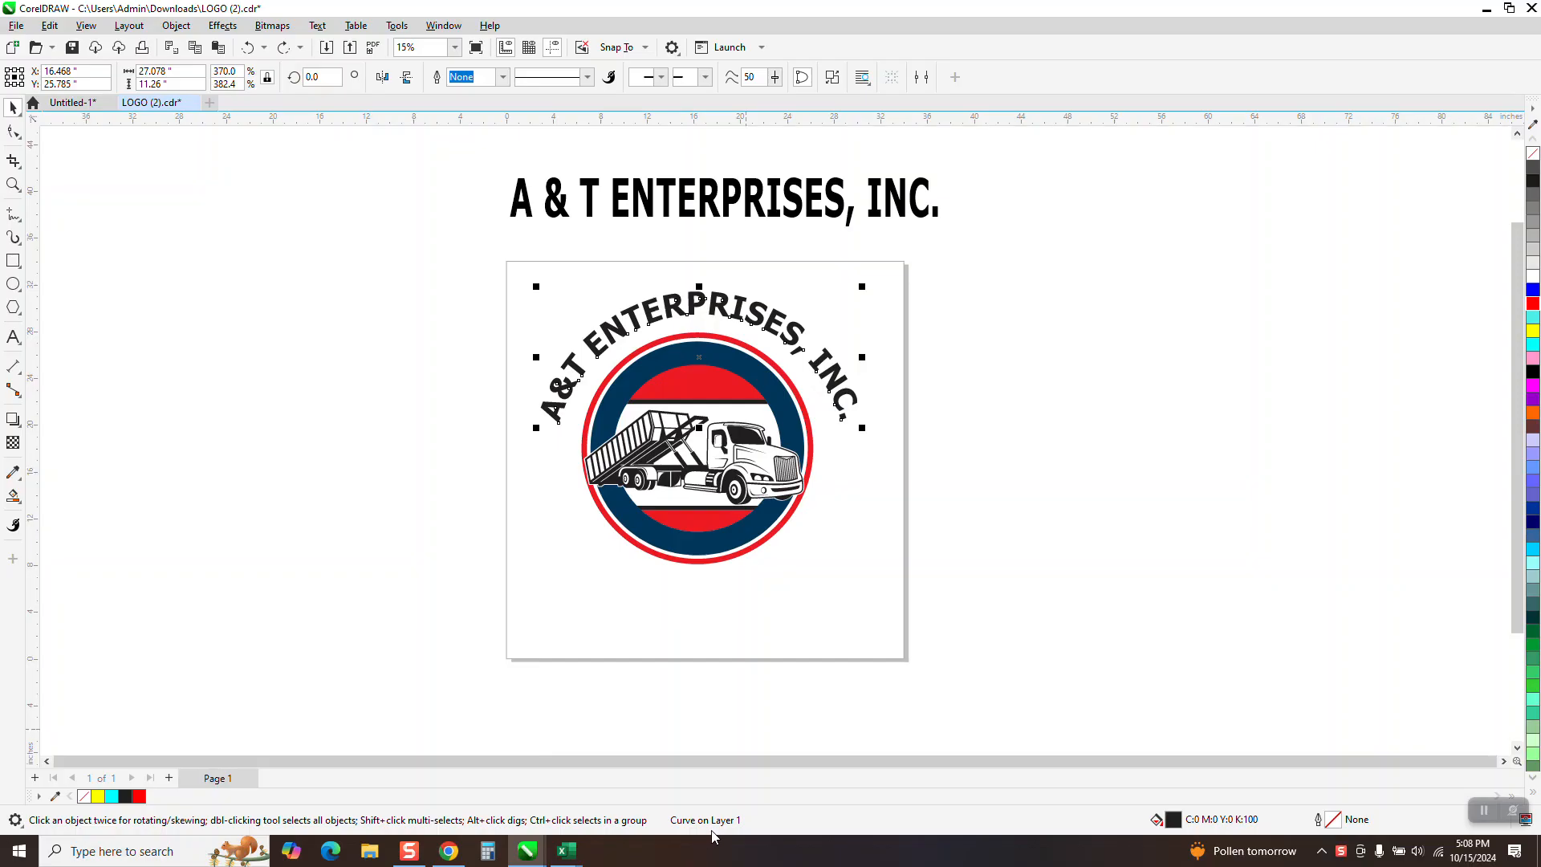
key(Right)
key(Right)
key(Right)
key(Right)
key(Right)
key(Right)
key(Right)
key(Right)
key(Right)
key(Right)
key(Right)
key(Right)
key(Right)
key(Right)
key(Right)
key(Right)
key(Right)
key(Right)
key(Right)
key(Right)
key(Right)
key(Right)
key(Right)
key(Right)
key(Right)
key(Right)
key(Right)
key(Right)
key(Right)
key(Right)
key(Right)
key(Right)
key(Right)
key(Right)
key(Right)
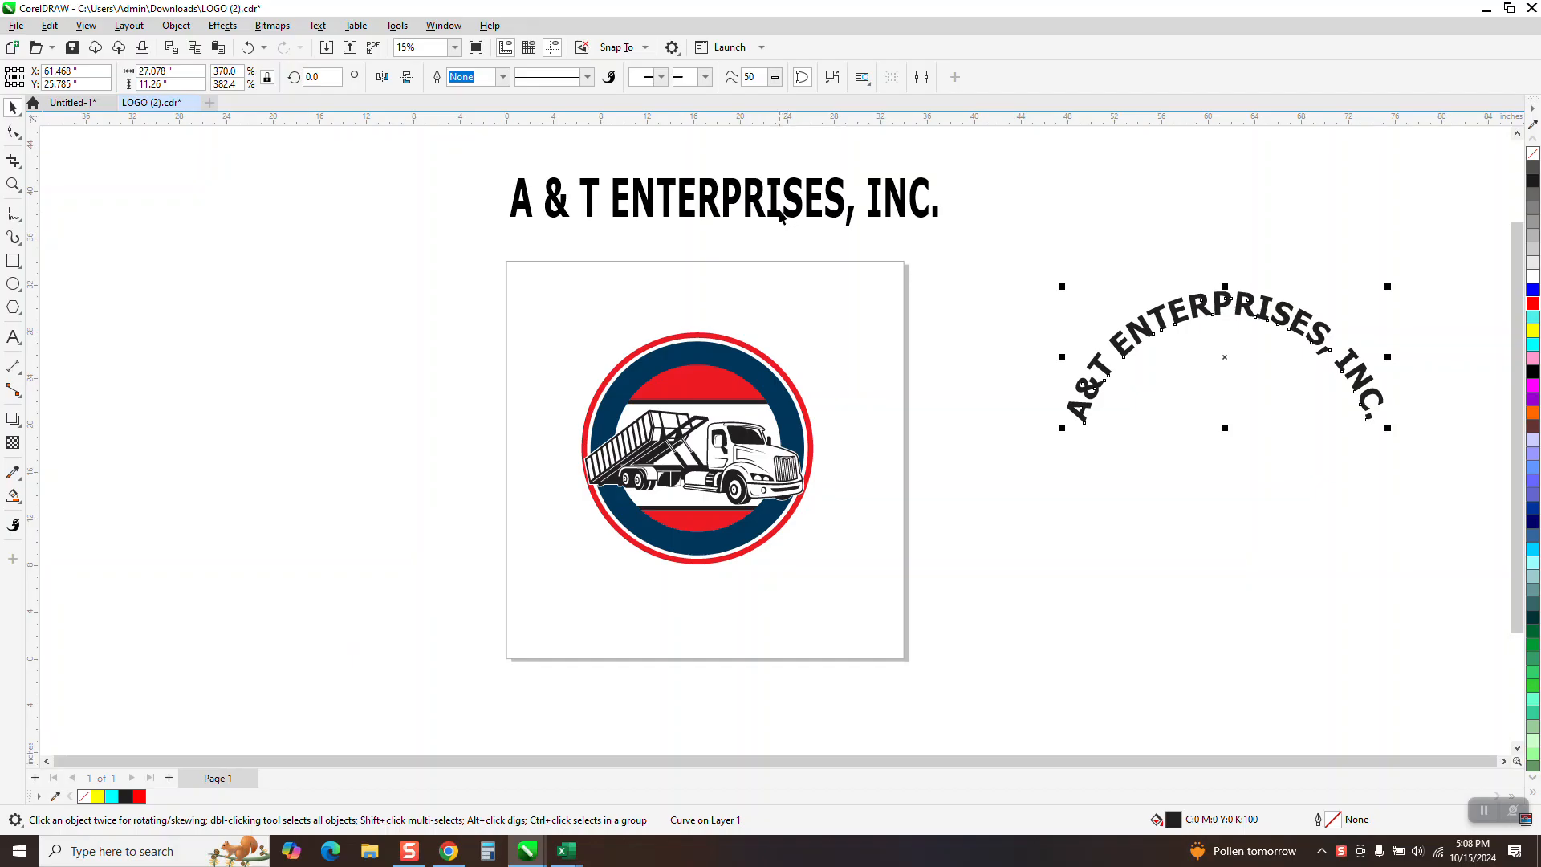
Step: Try moving the arched company name back over the circular logo, and undo the move
click(777, 217)
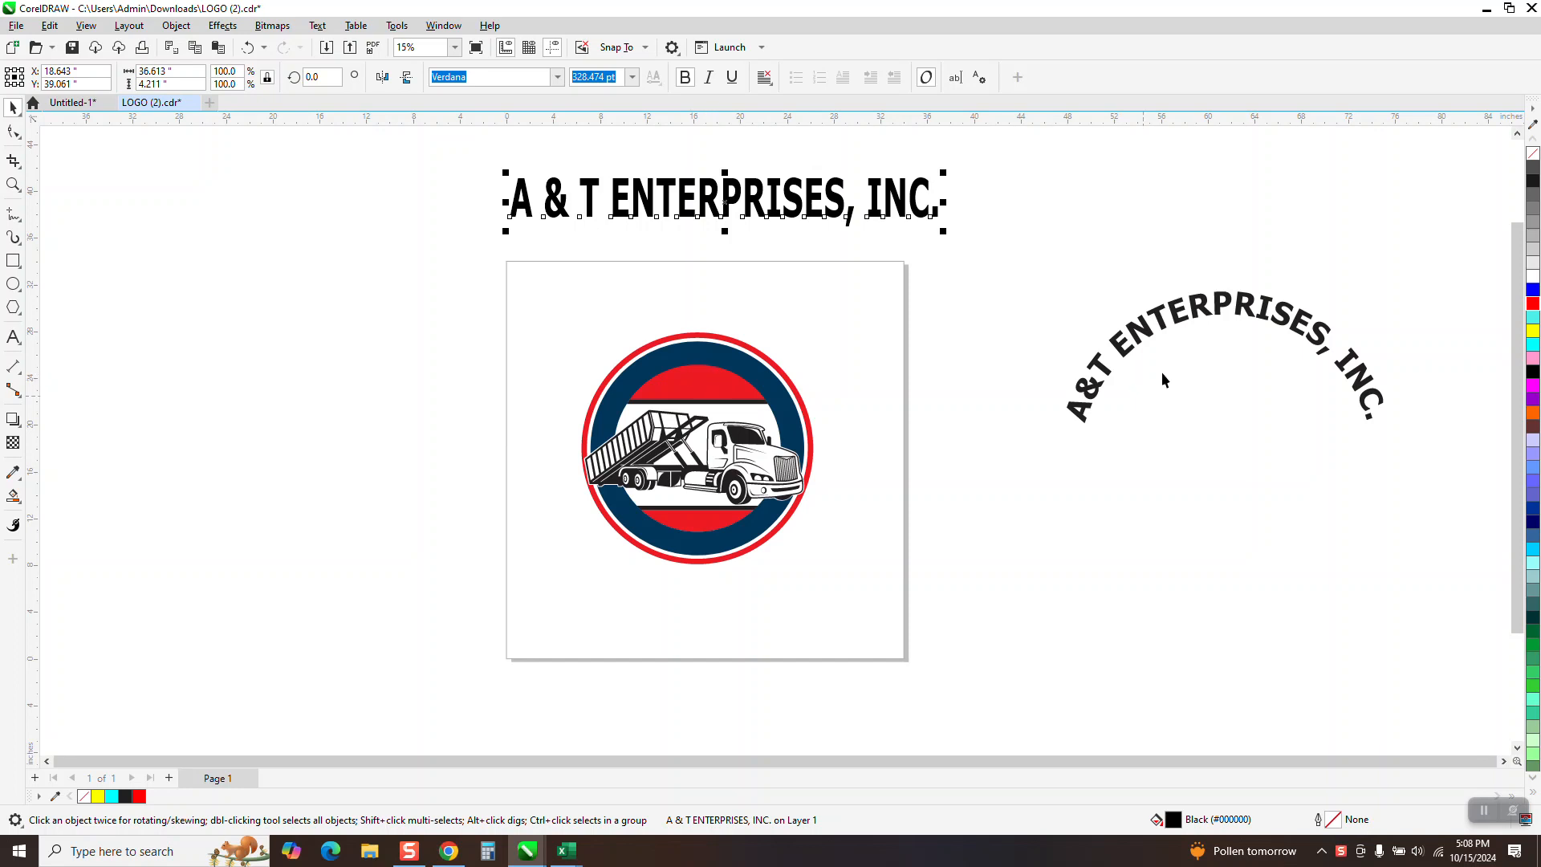
drag(1132, 350, 606, 347)
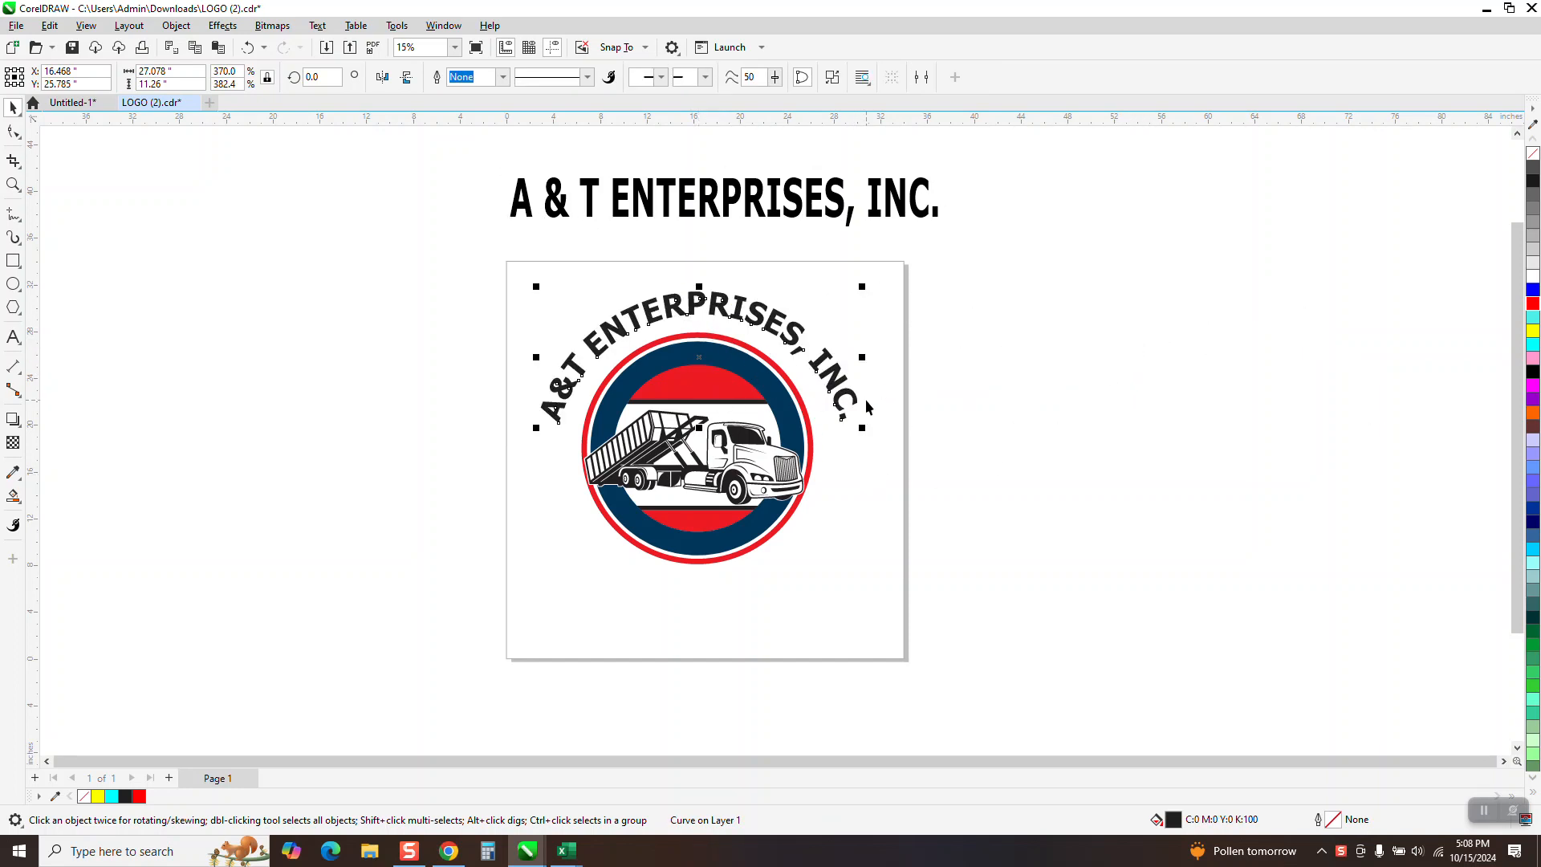
key(ctrl+z)
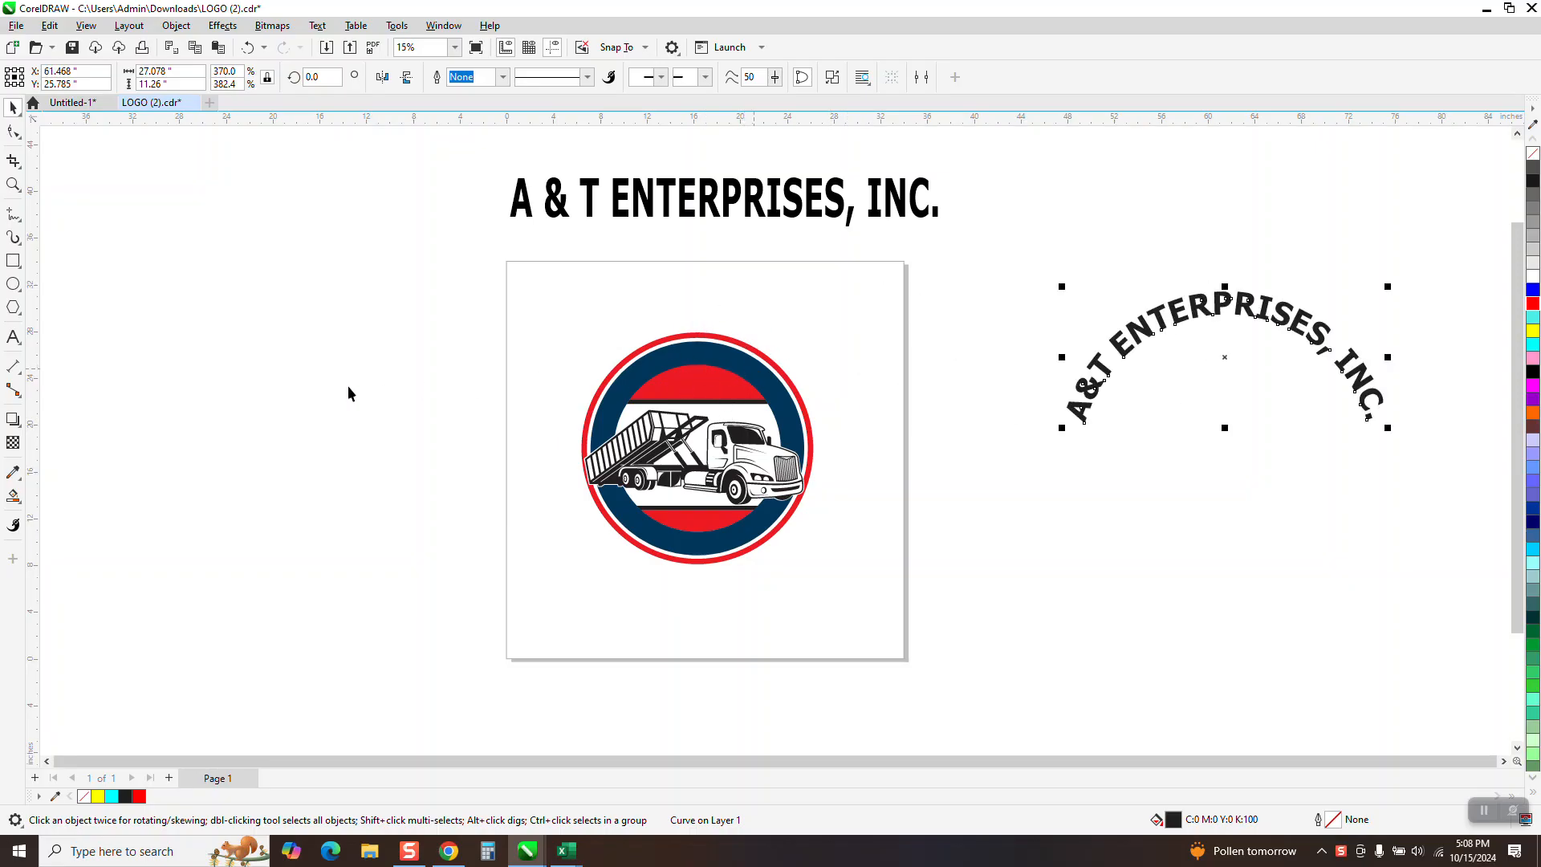
Step: Draw a rectangle about 24.9 × 23.0 in around the circular logo and Smart Fill the area outside the circle with cyan
click(12, 261)
drag(554, 315, 846, 583)
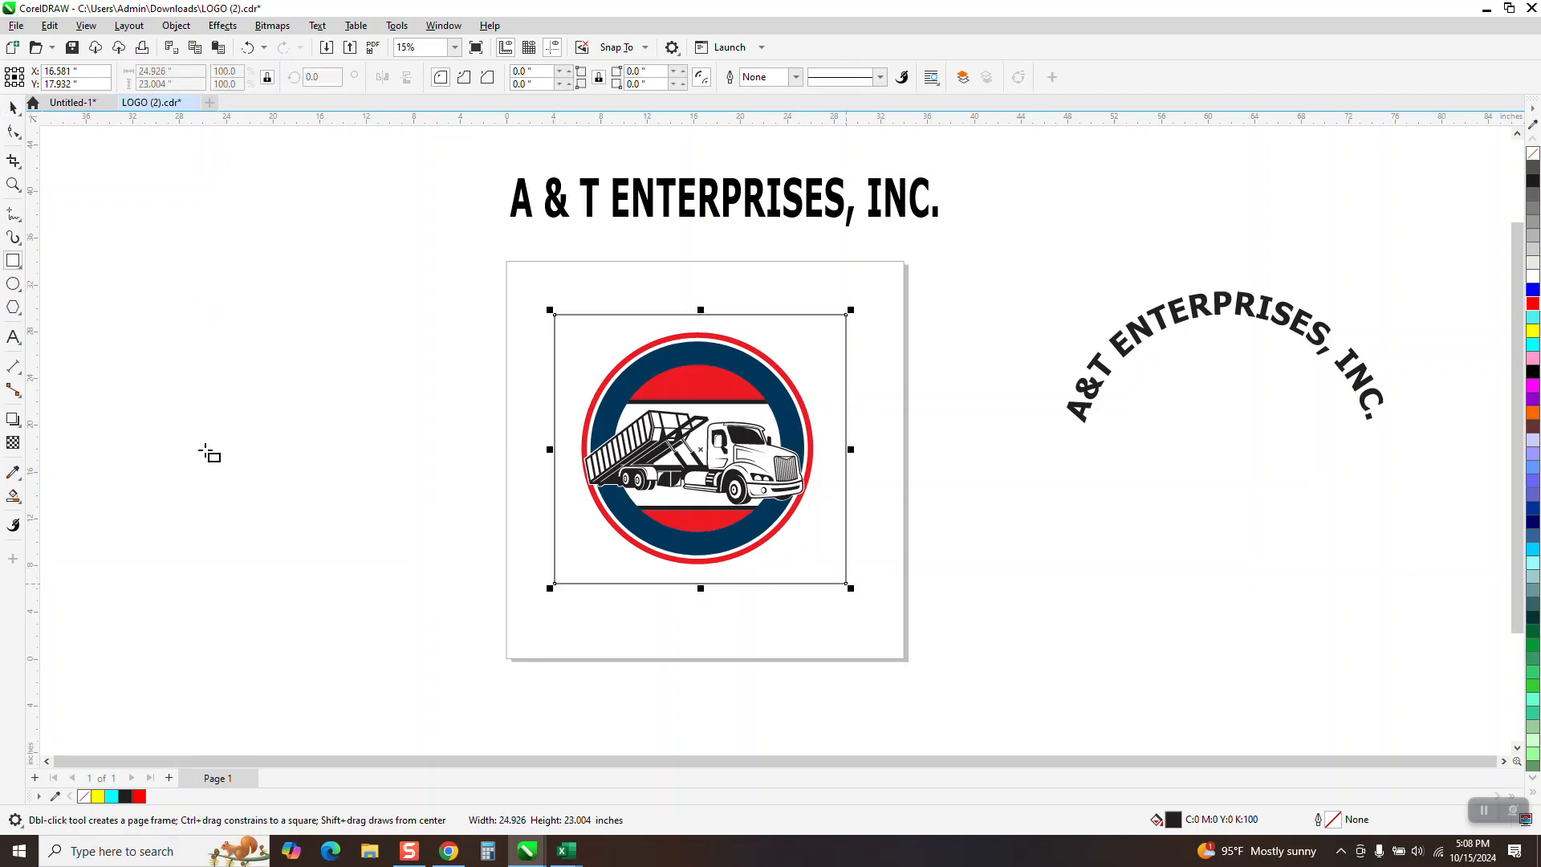
click(13, 496)
click(592, 354)
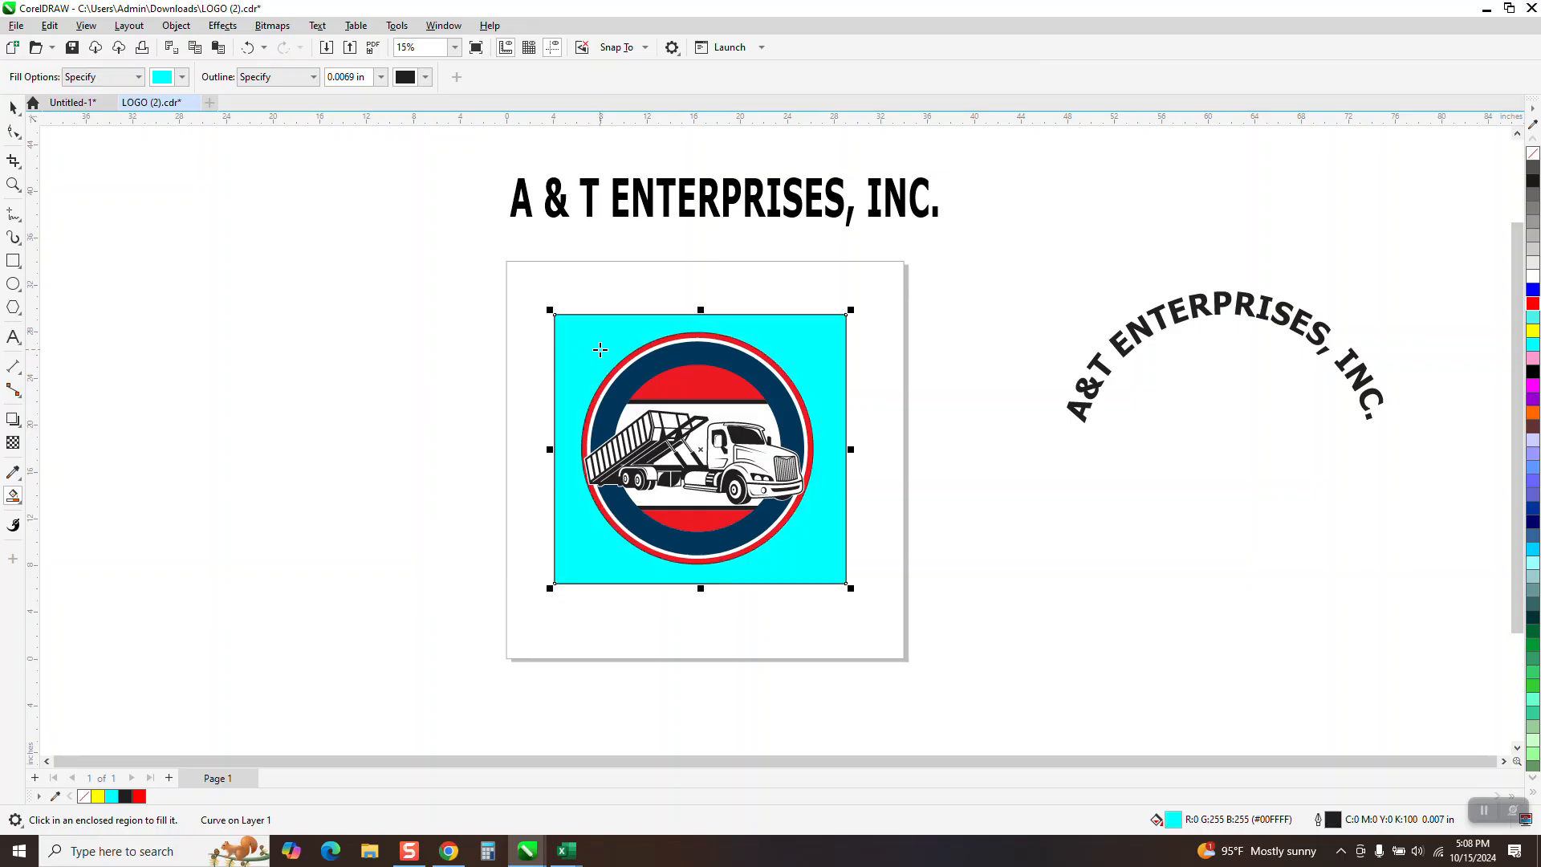
Step: Move the cyan shape 45 in left of the logo and delete the rectangle around the logo
key(Left)
key(Left)
key(Left)
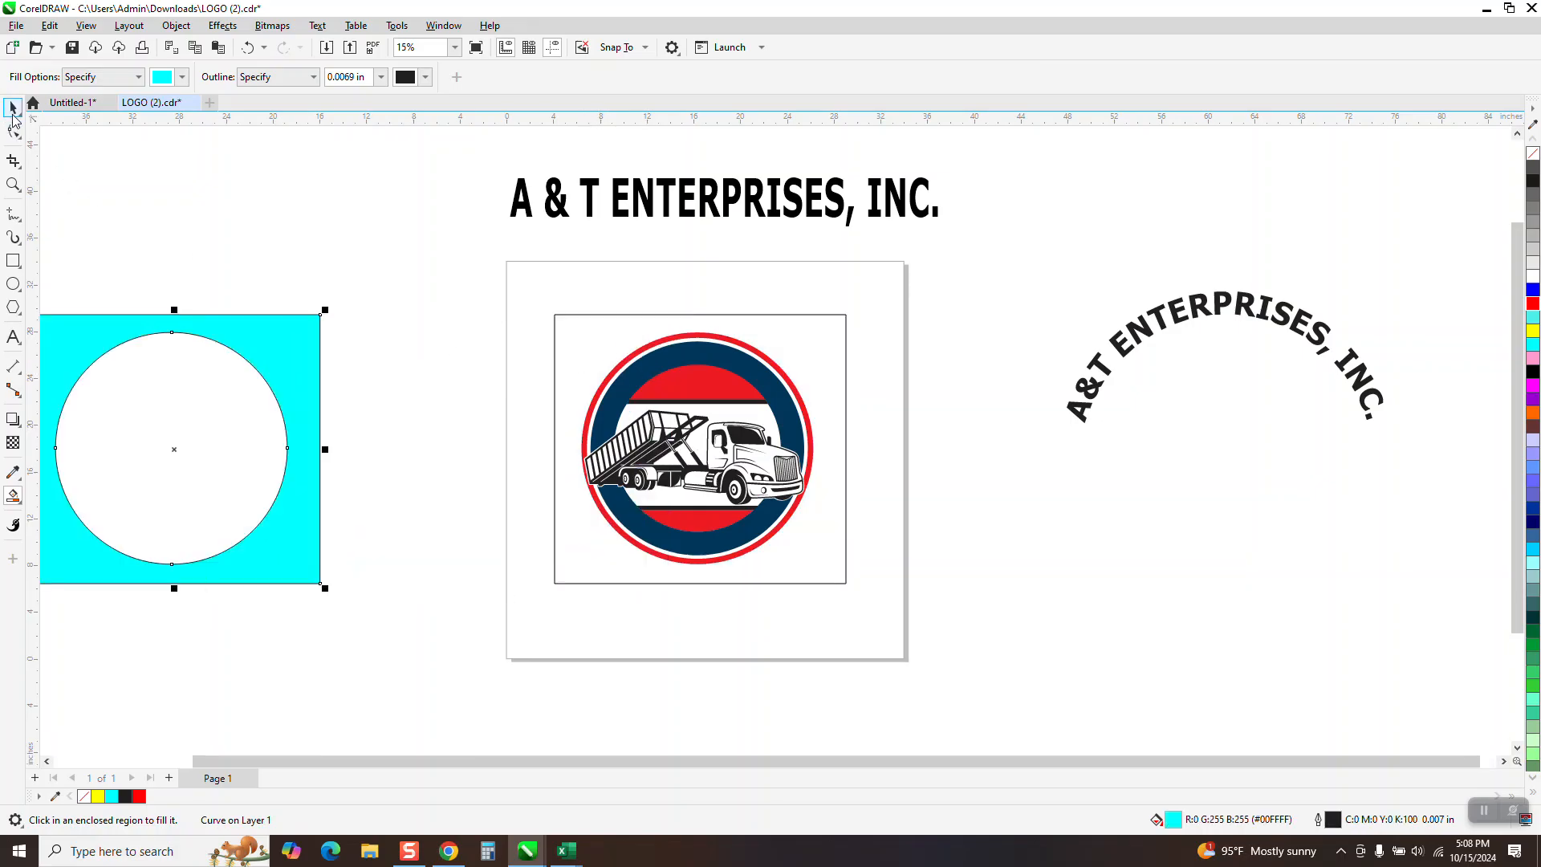
key(space)
click(616, 315)
key(Delete)
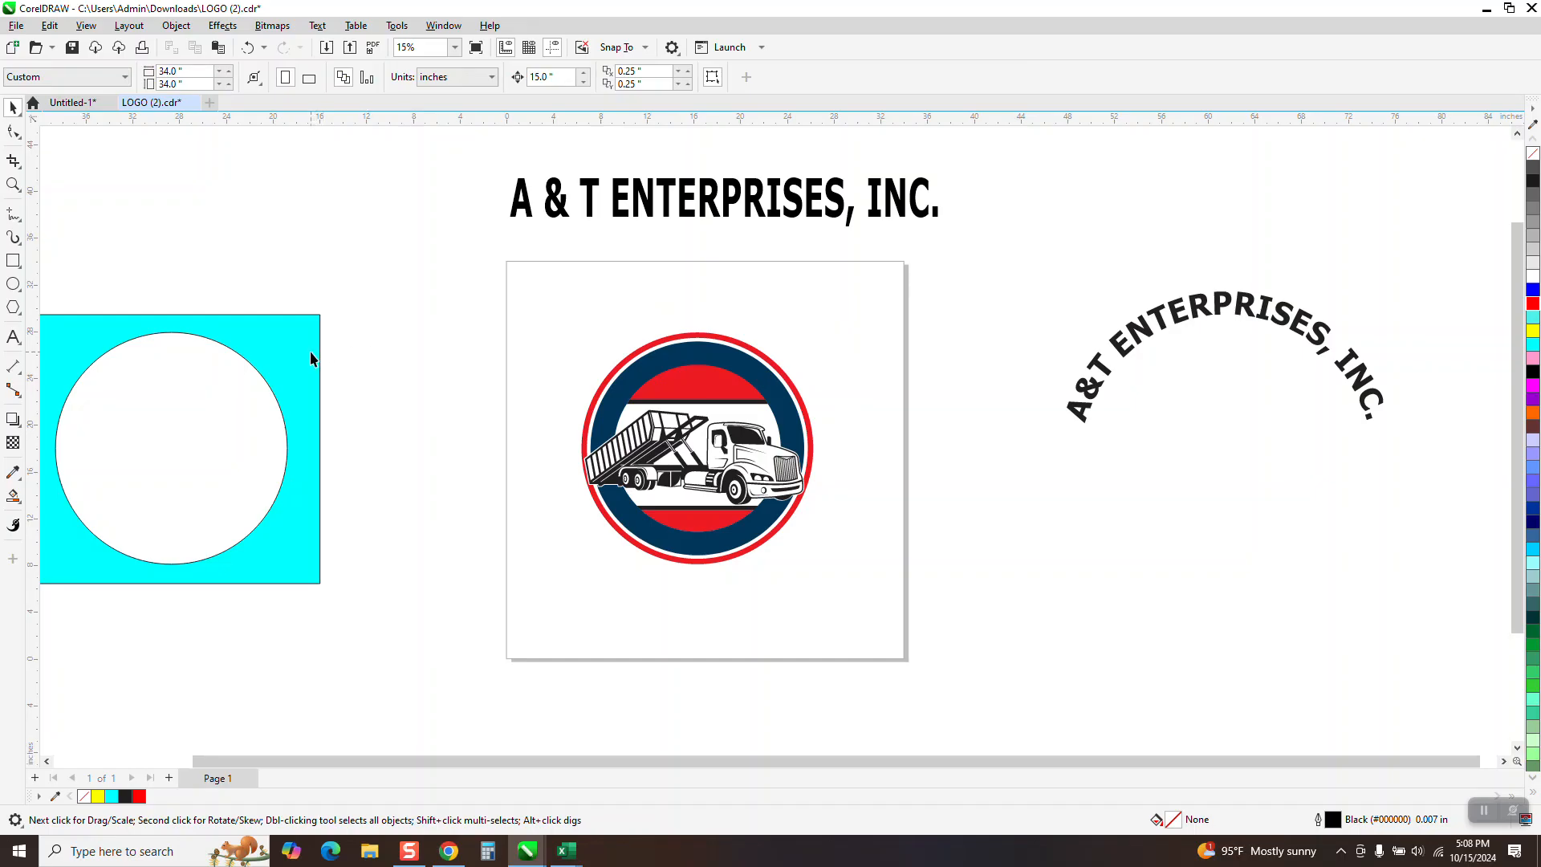
Step: Smart Fill the round hole in the cyan shape and move the resulting circle 75 in to the right
click(13, 498)
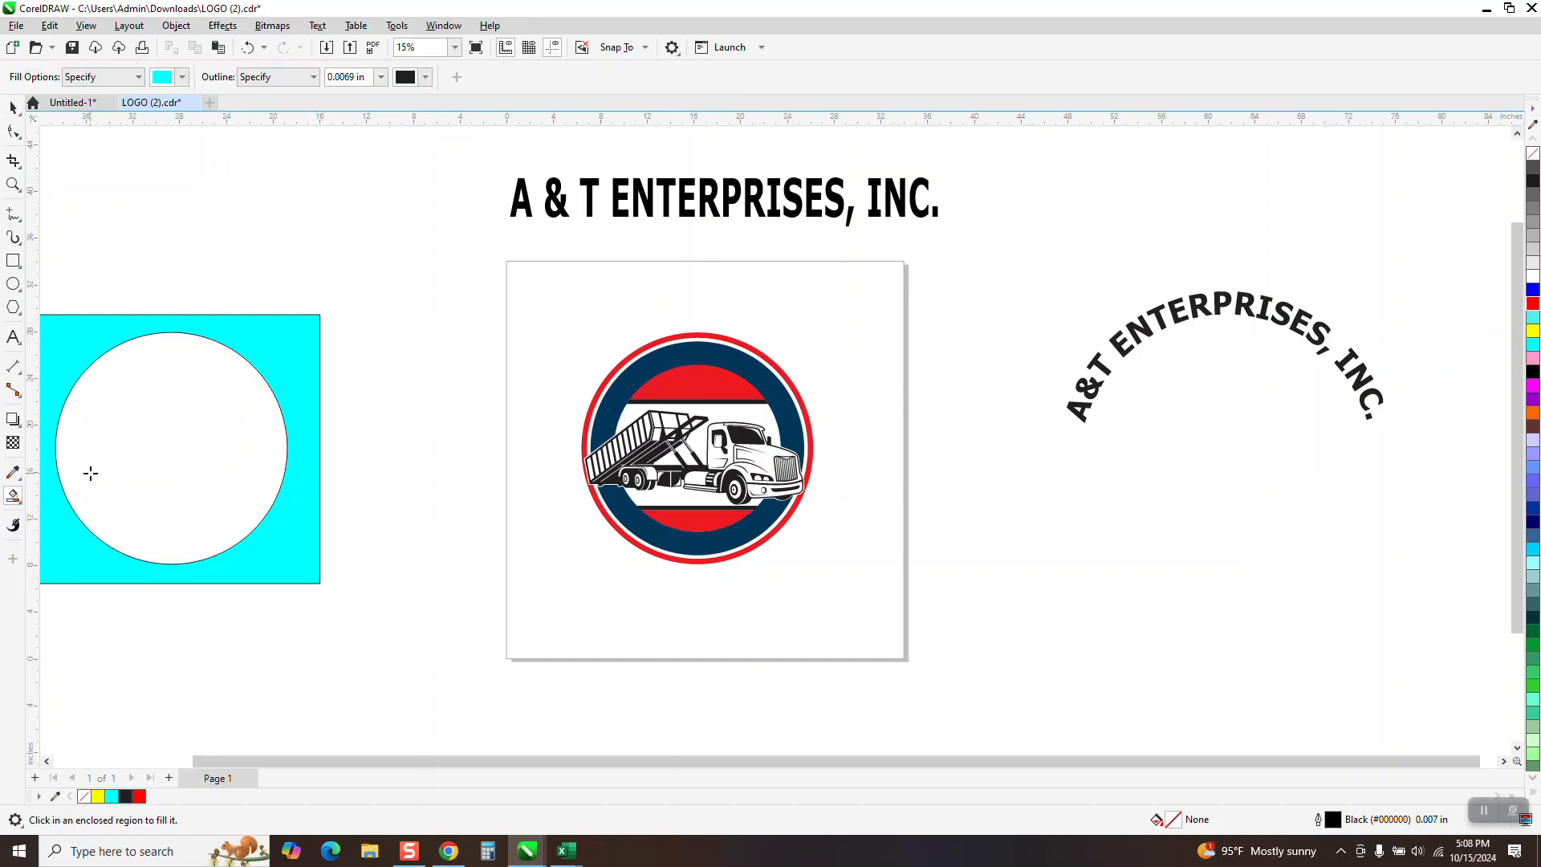
click(156, 456)
key(Right)
key(Right)
key(Right)
key(Right)
key(Right)
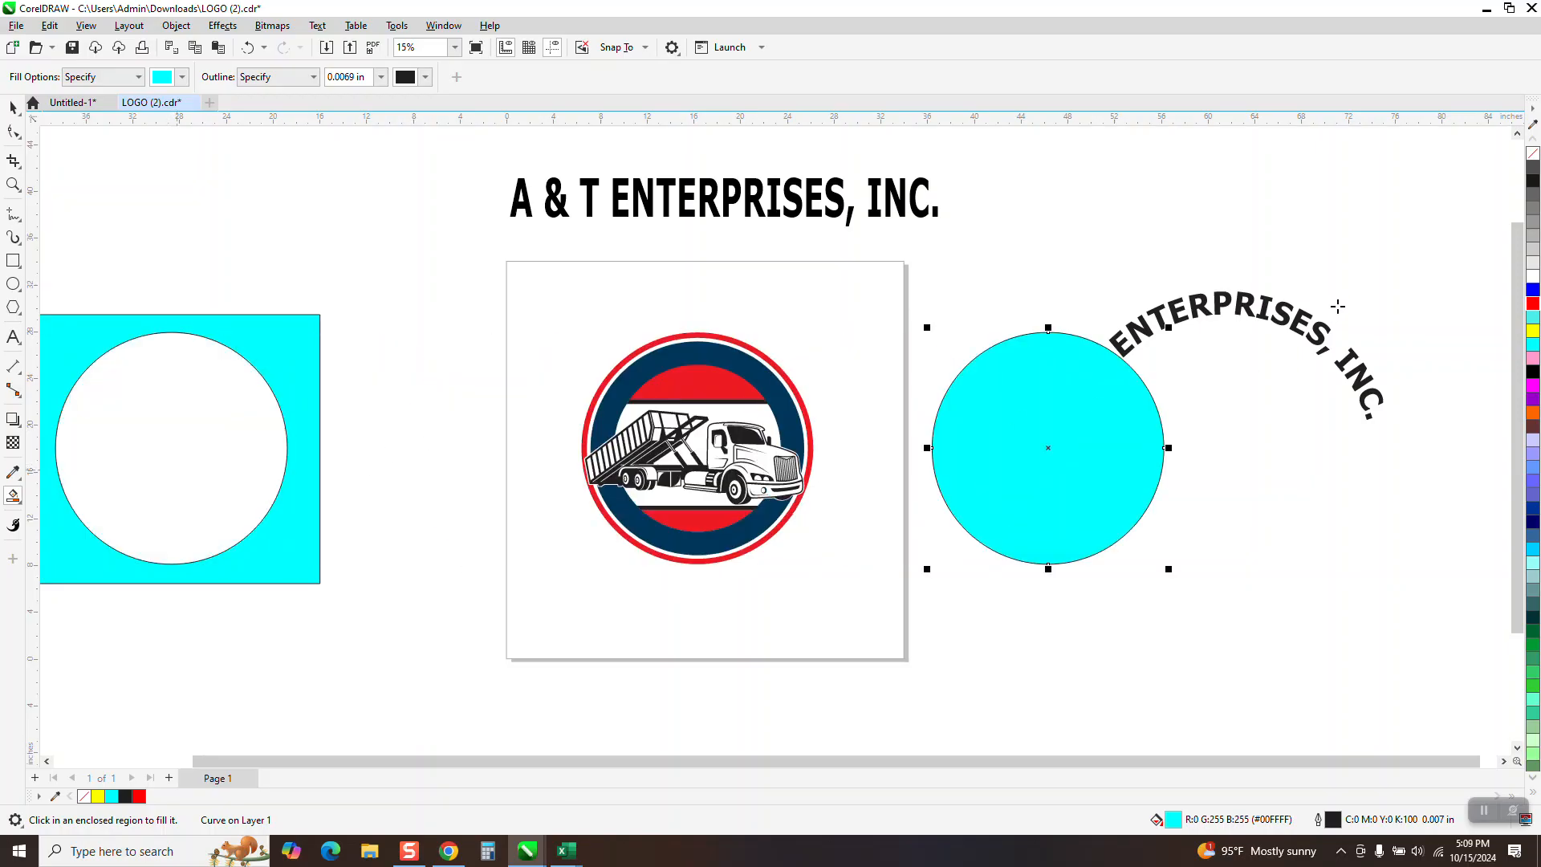
Step: Give the circle no fill and a red outline, and enlarge it from its centre to about 21.6 in
click(1533, 153)
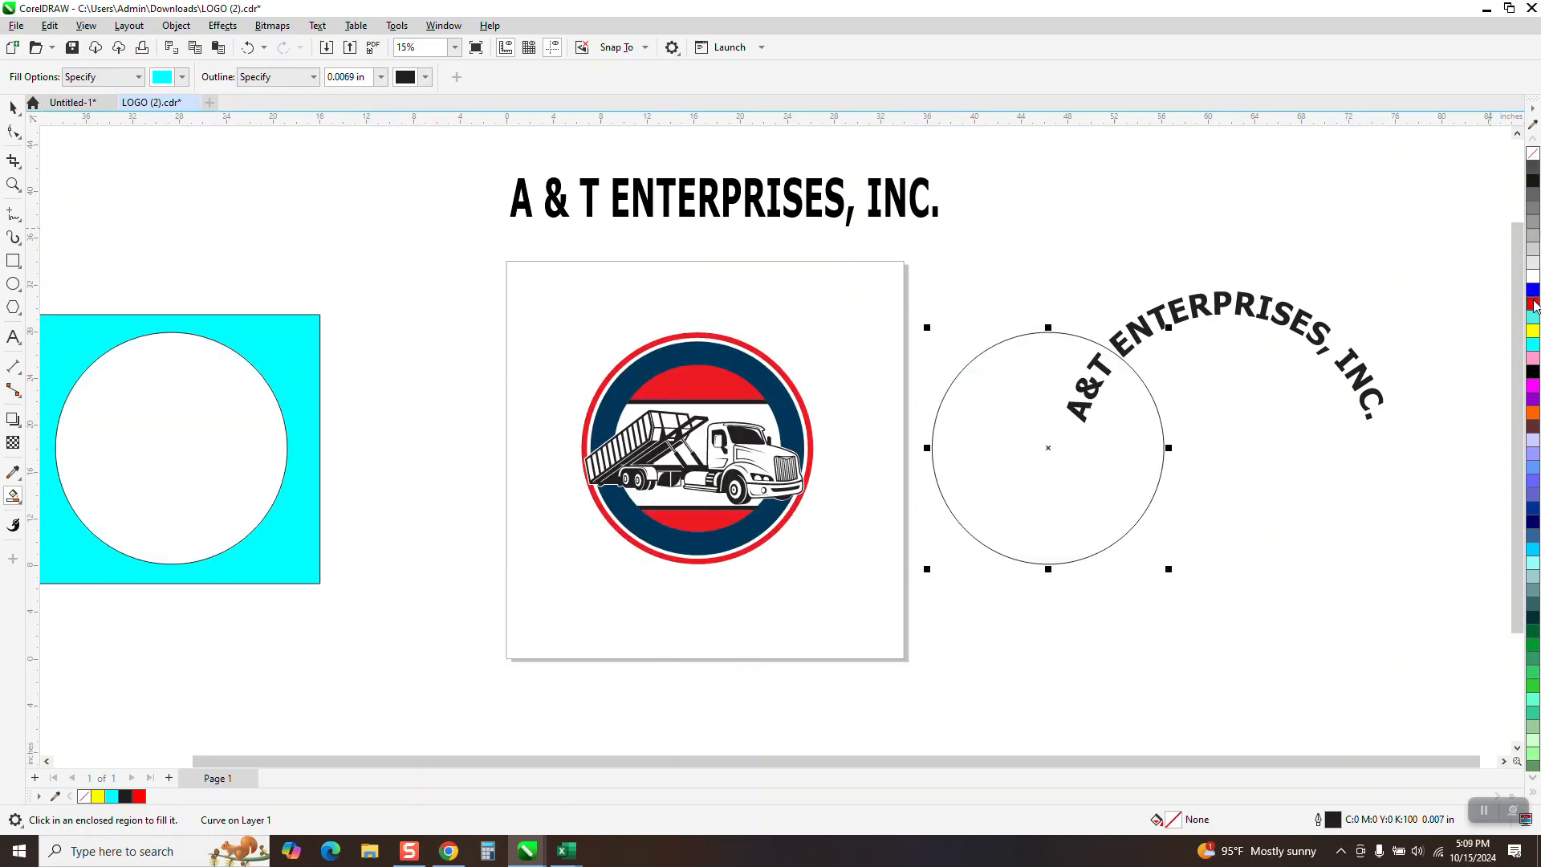
right_click(1534, 304)
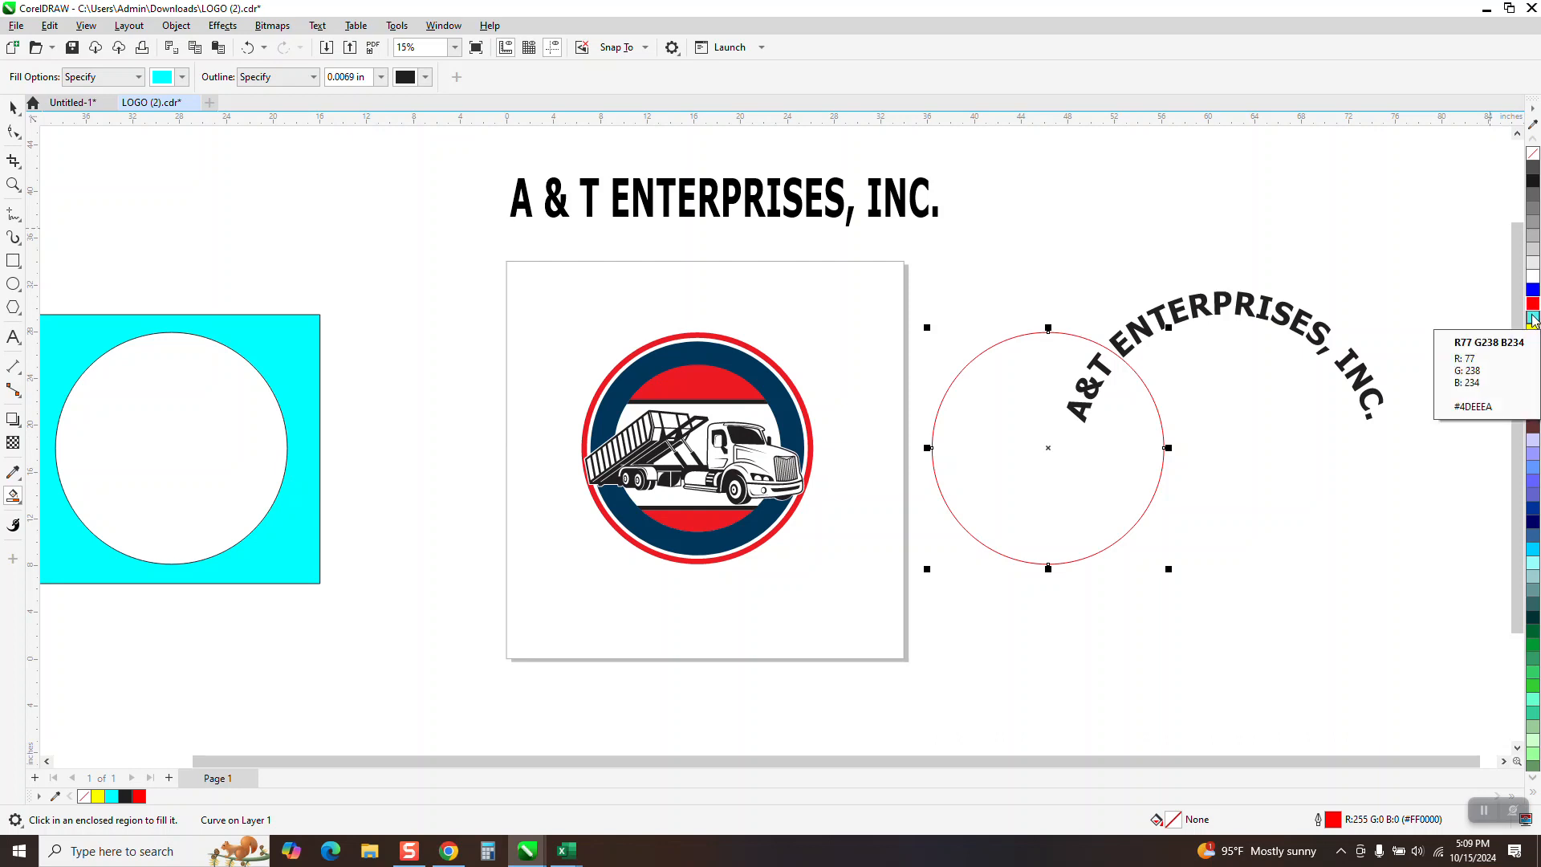
click(13, 107)
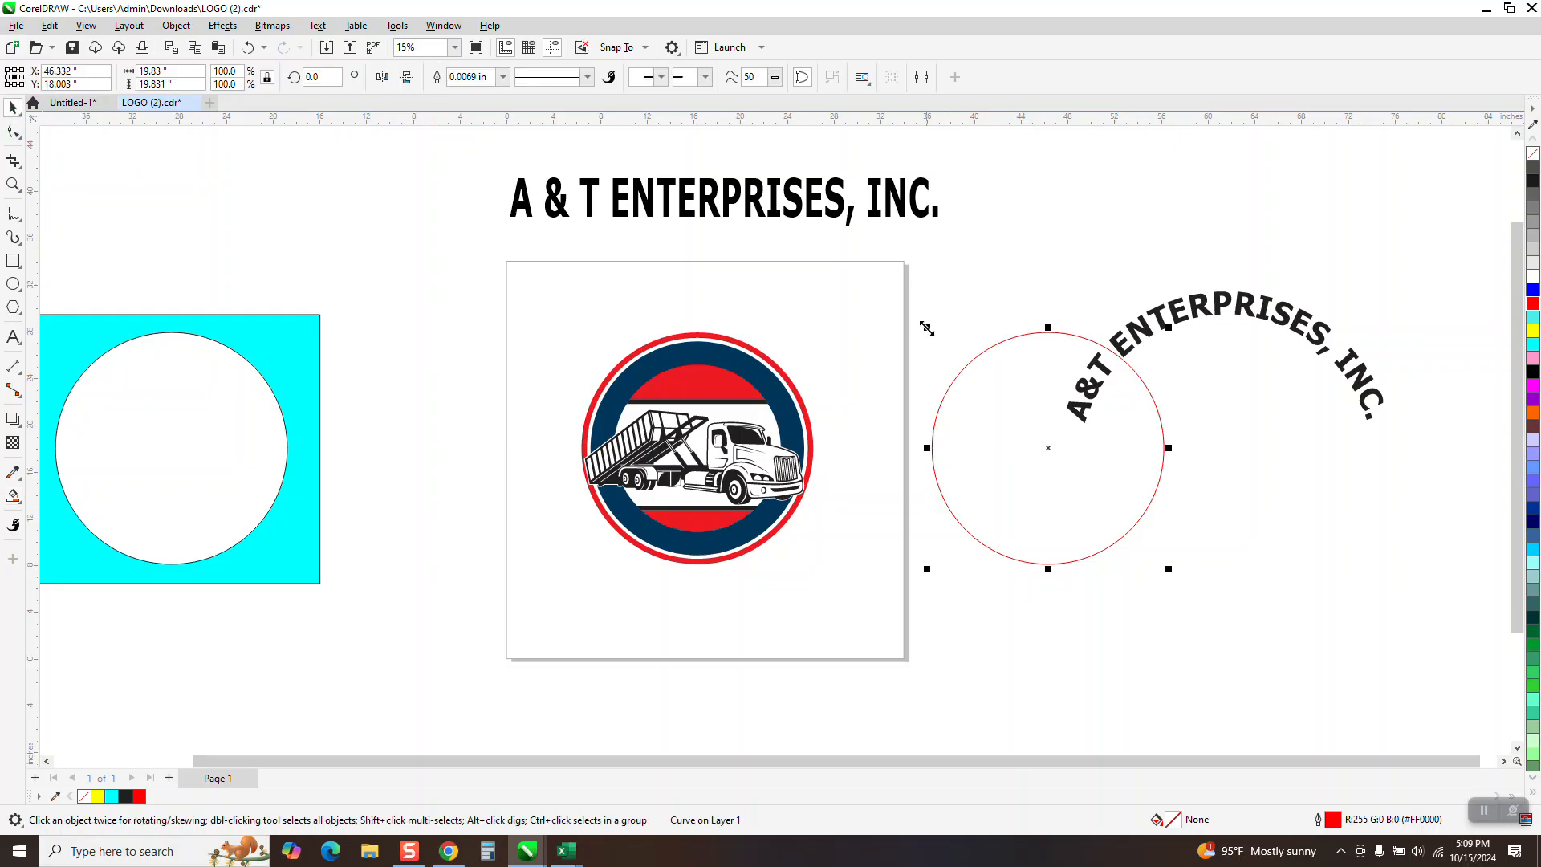
drag(927, 328, 915, 317)
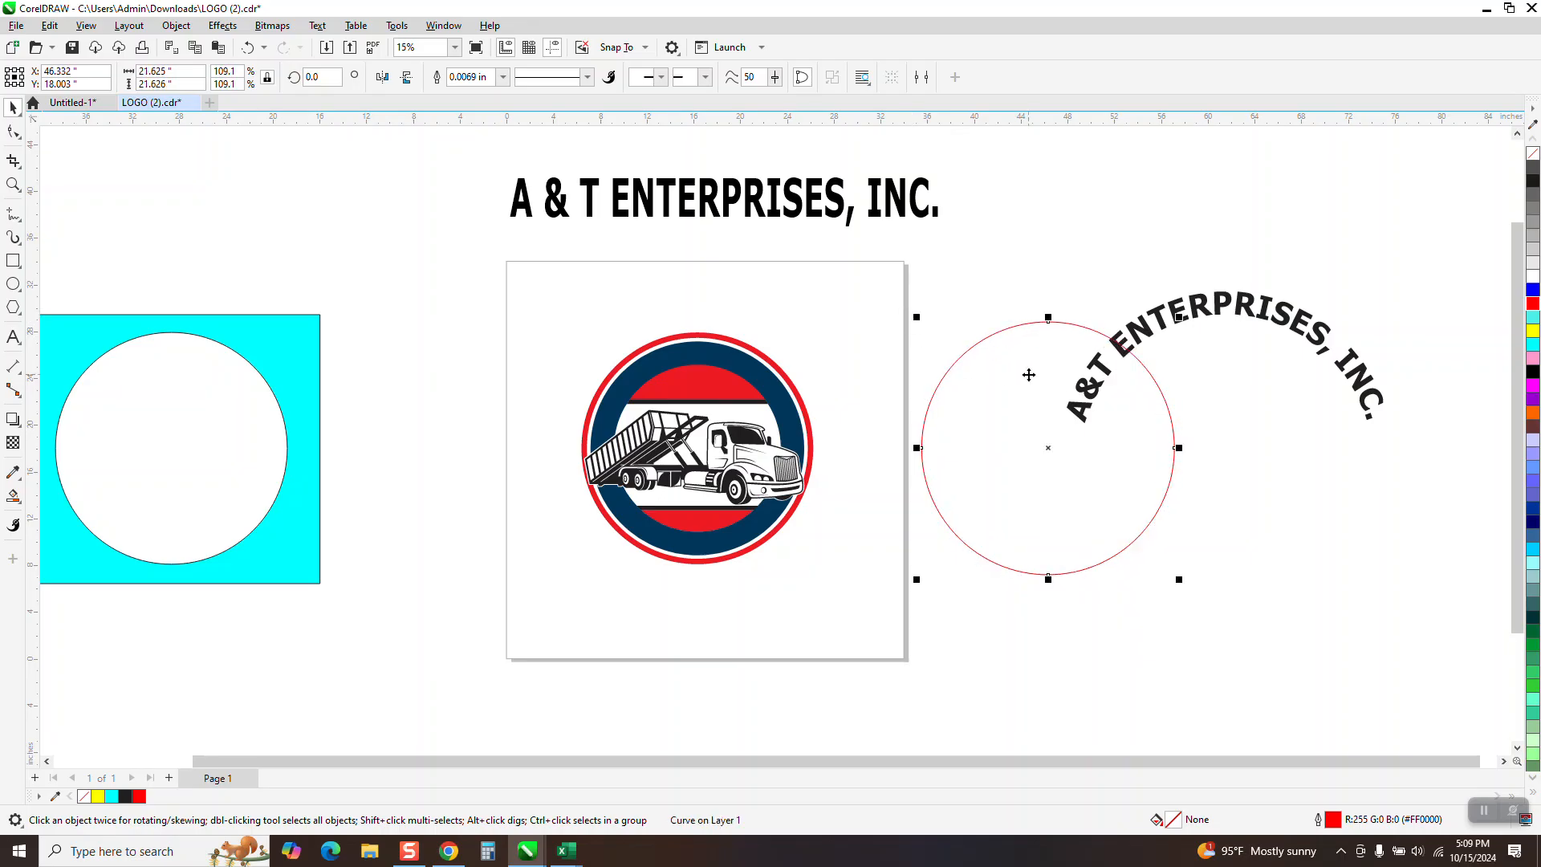
Step: Move the red circle 30 in left so it surrounds the logo, and delete the cyan shape
drag(1029, 375, 679, 375)
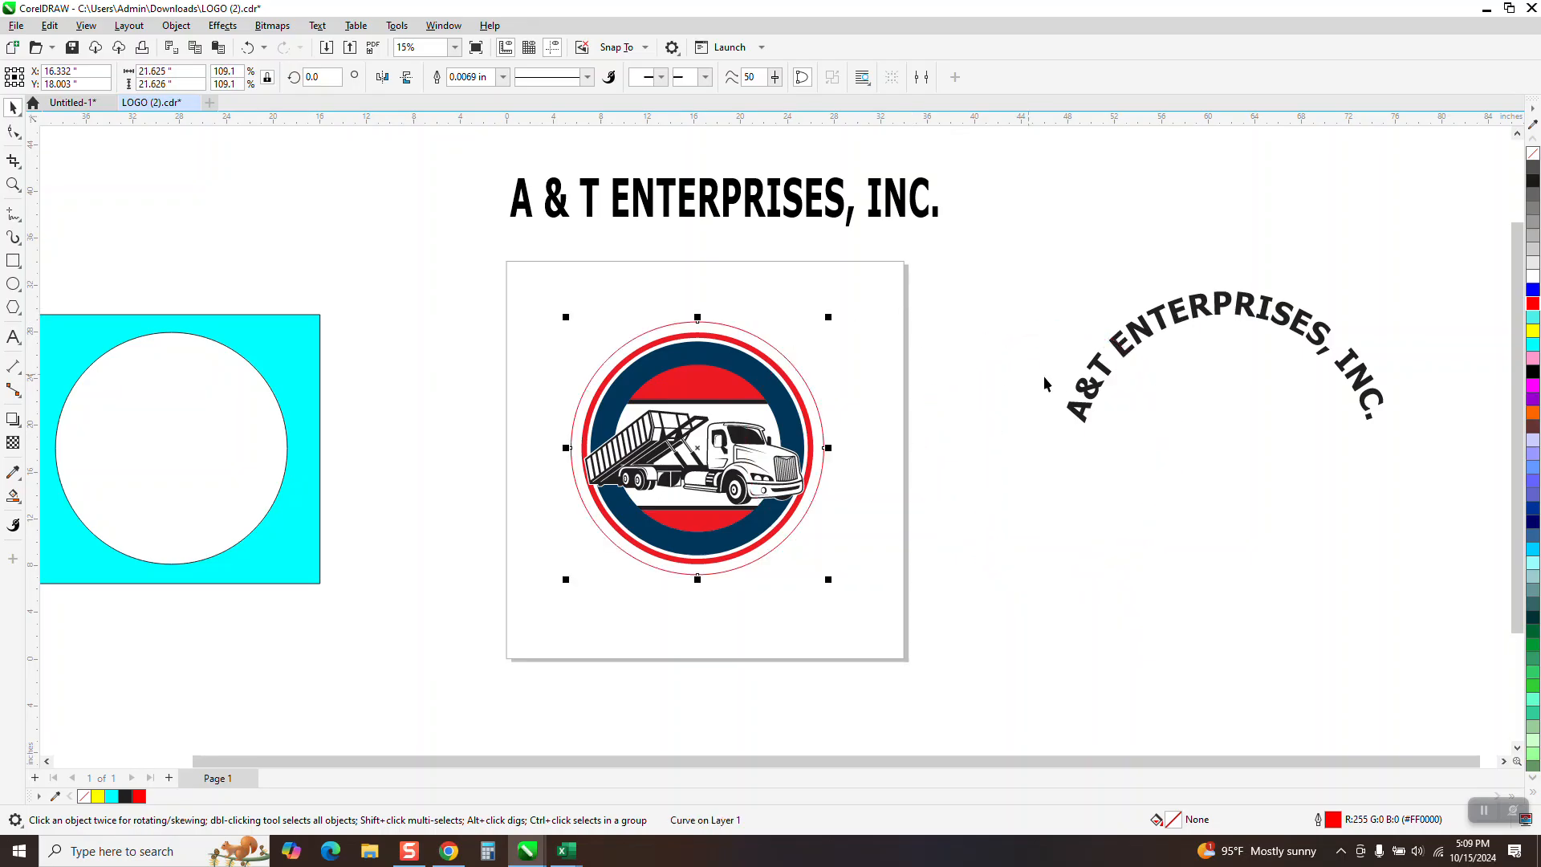
click(873, 151)
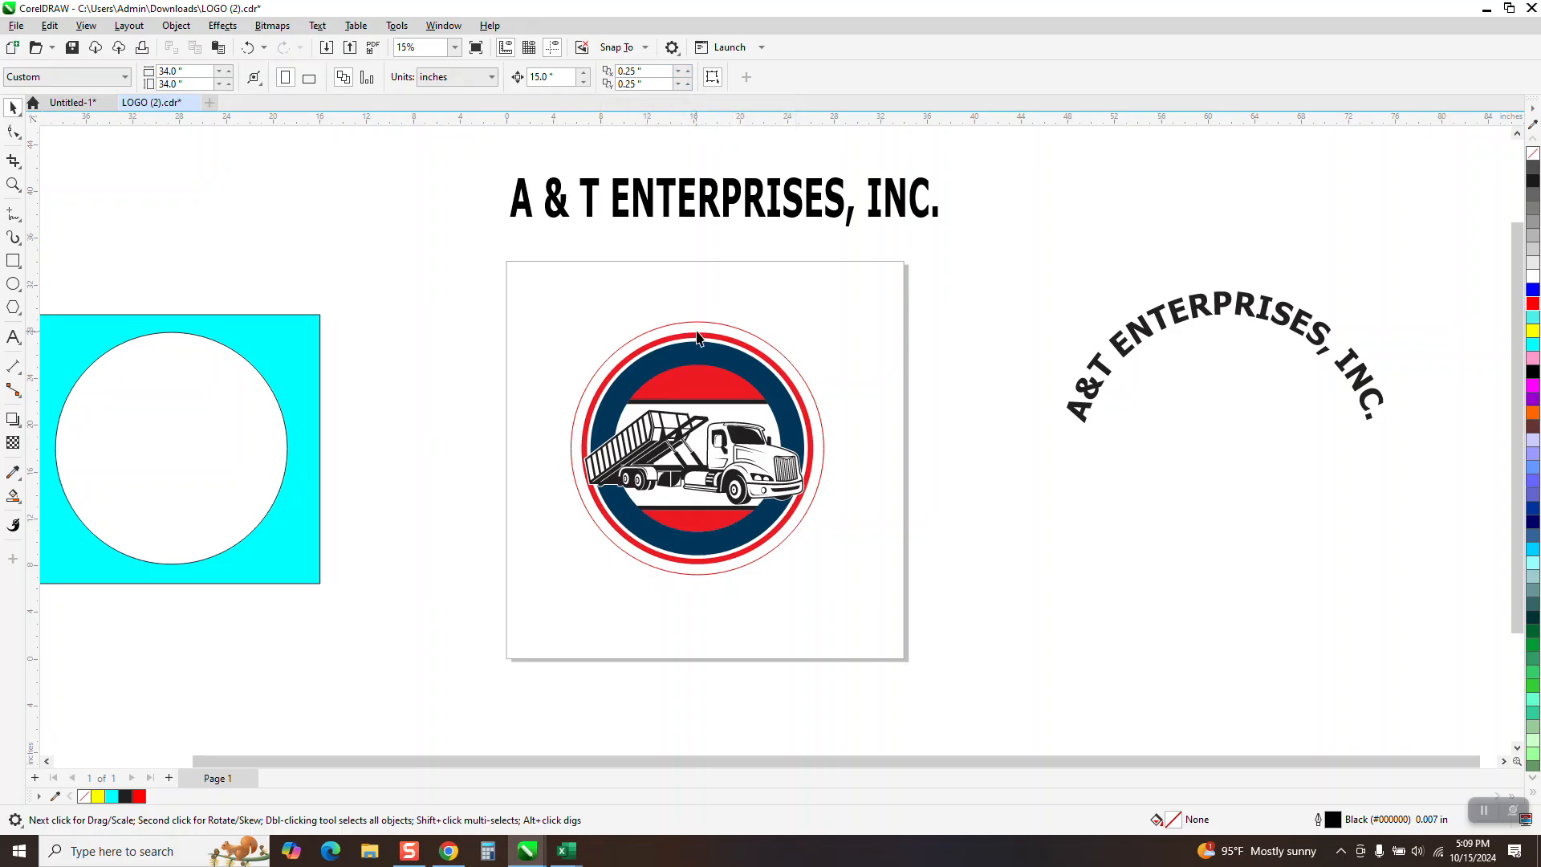
click(305, 372)
key(Delete)
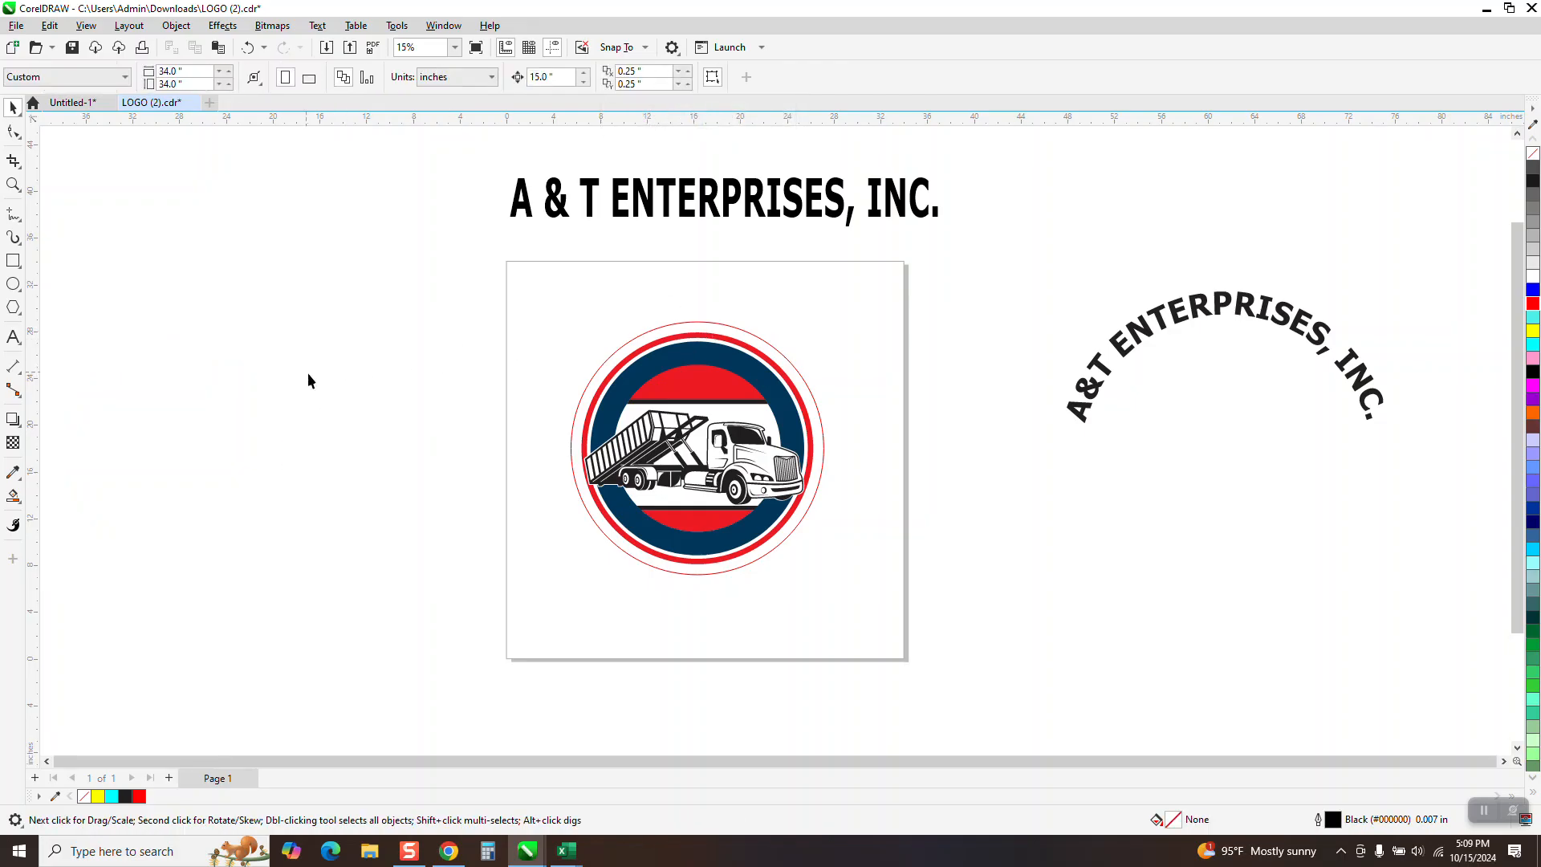
Step: Set the nudge distance to 20 in and move the red circle 40 in left of the logo
click(638, 343)
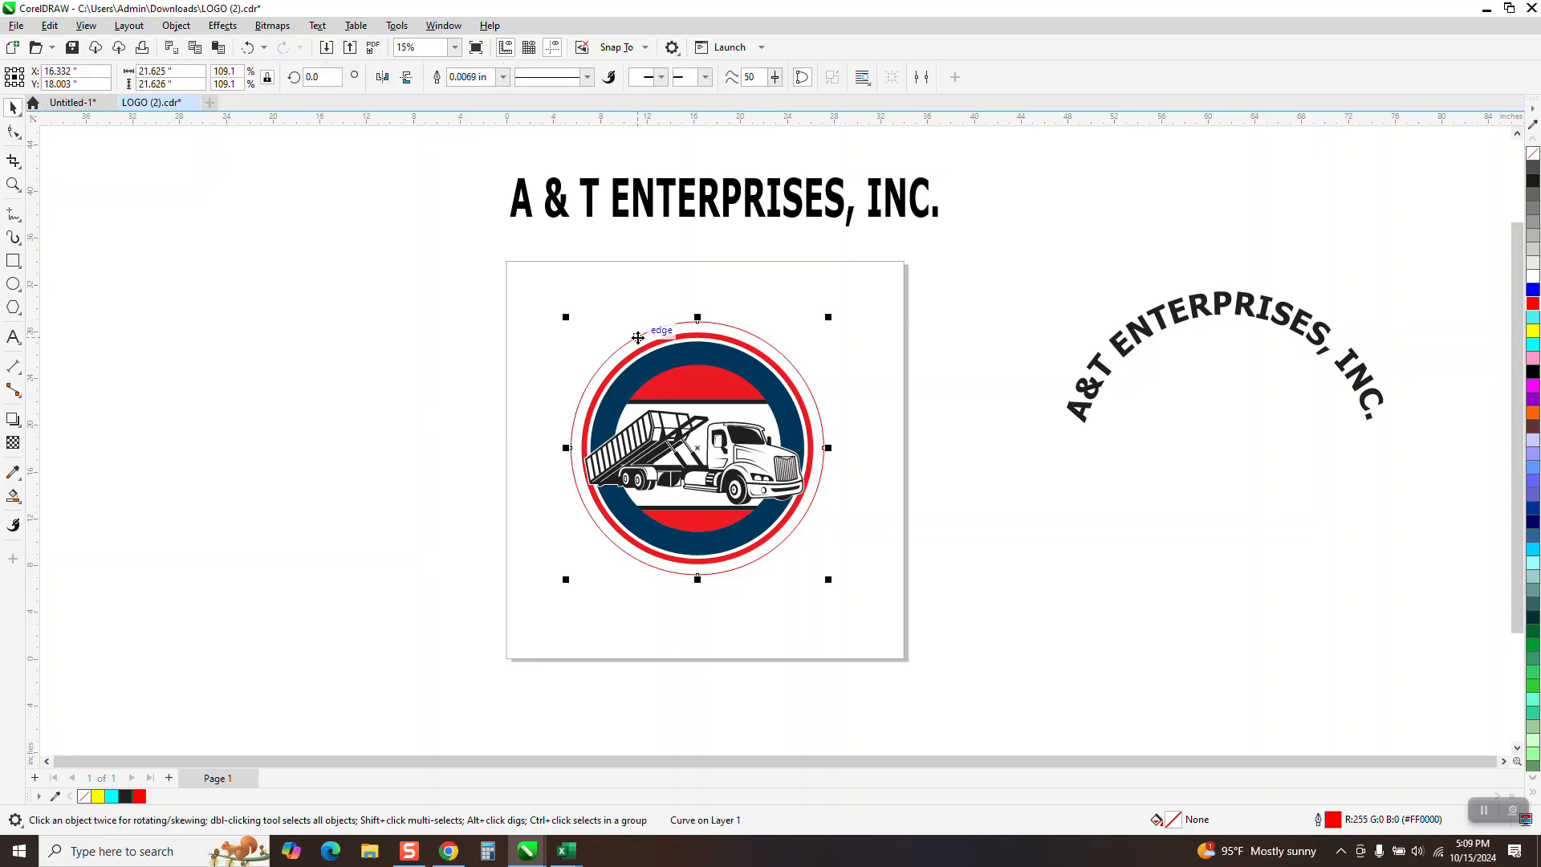
click(619, 293)
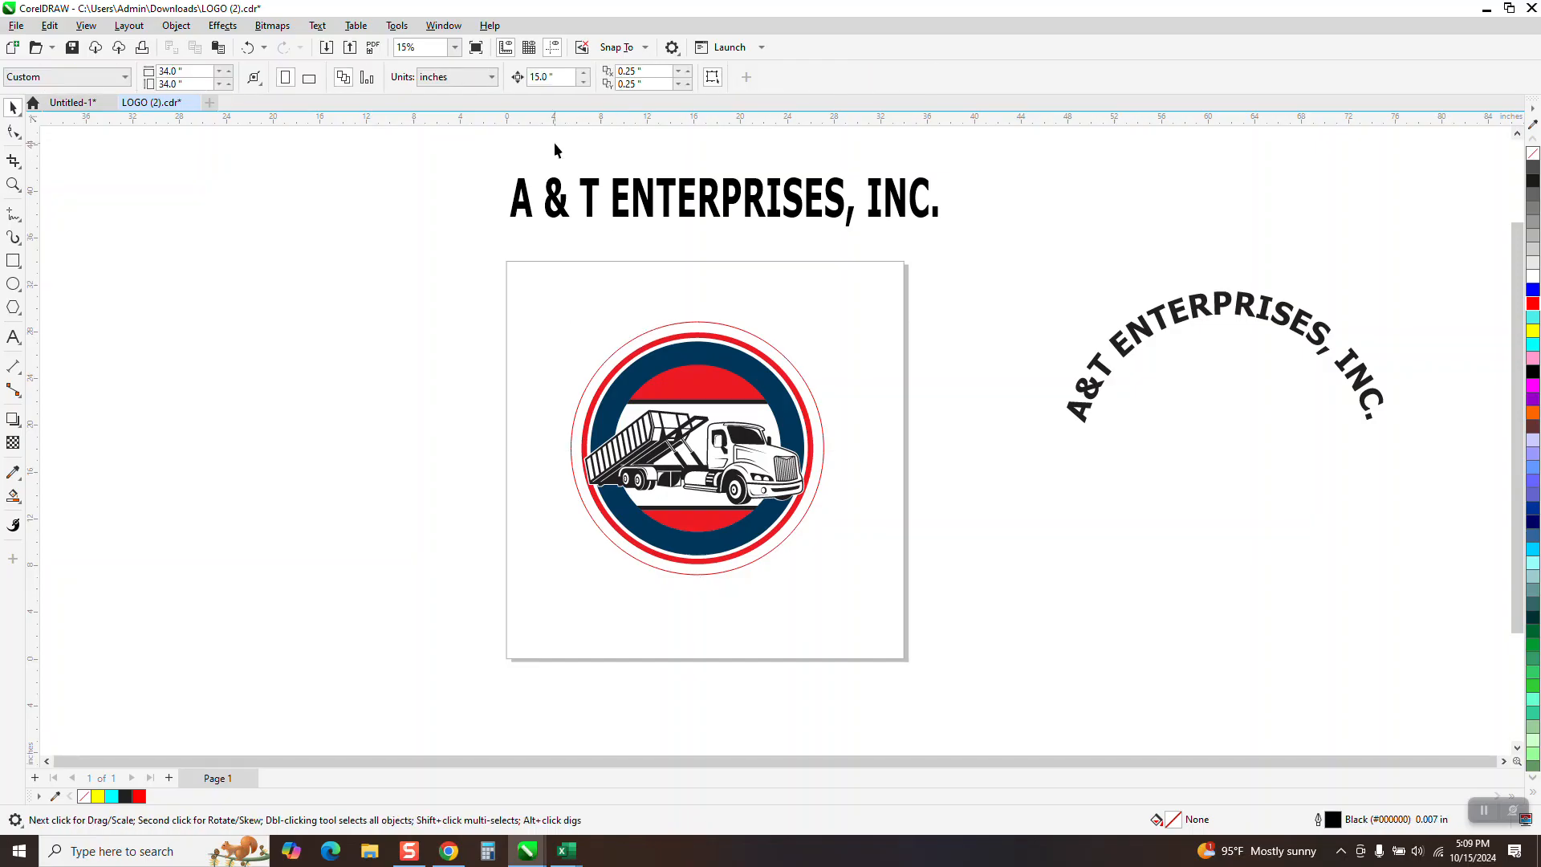
double_click(555, 81)
text(20)
click(769, 350)
key(Left)
key(Left)
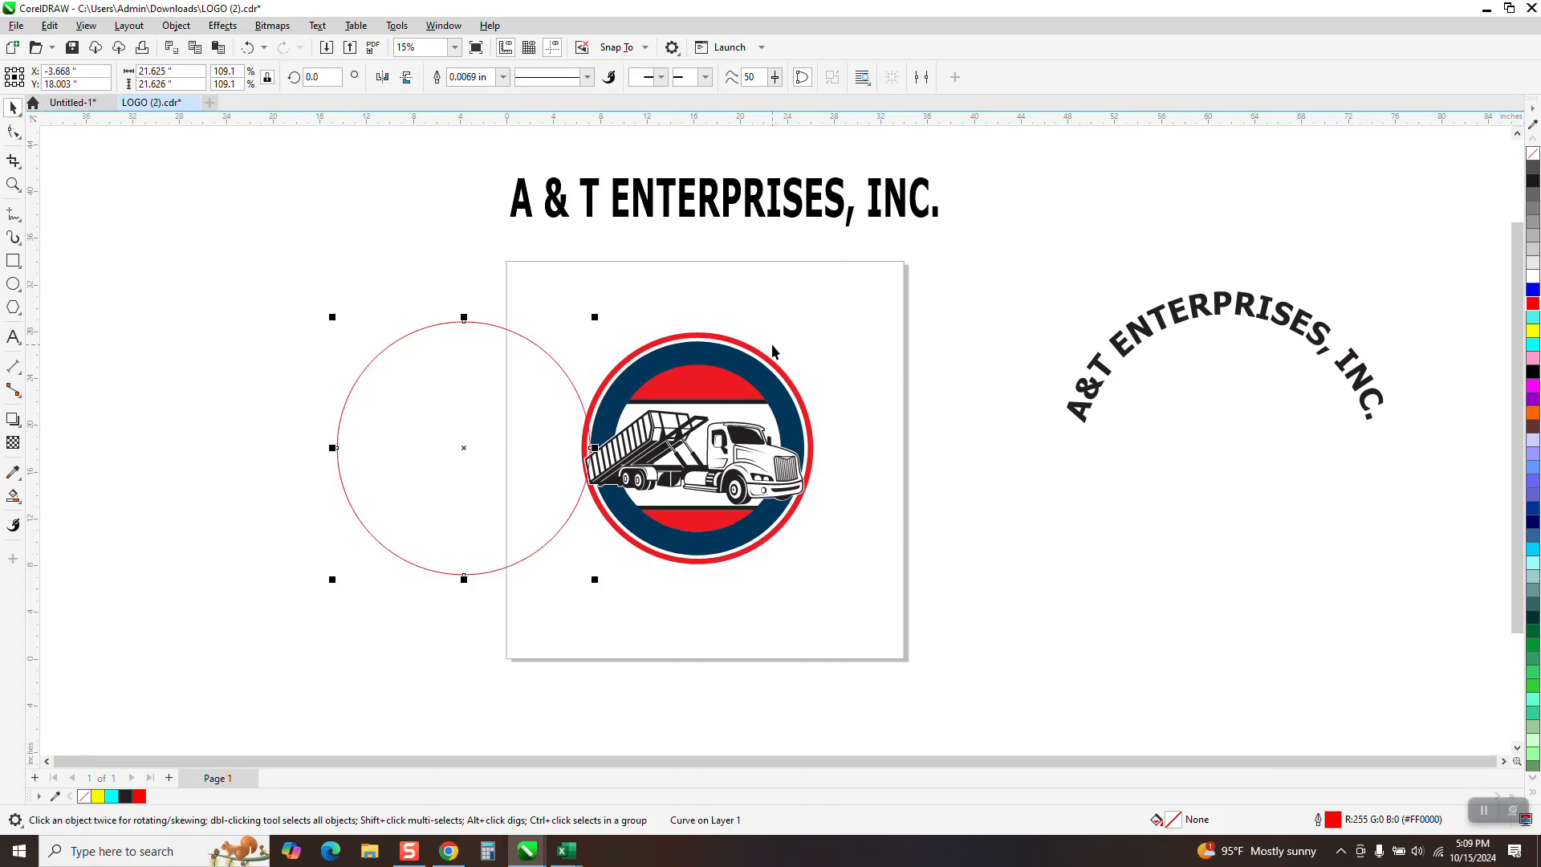
Step: Move the straight company name above the red circle and fit it to the circle's path, centred at the top
drag(739, 207, 356, 256)
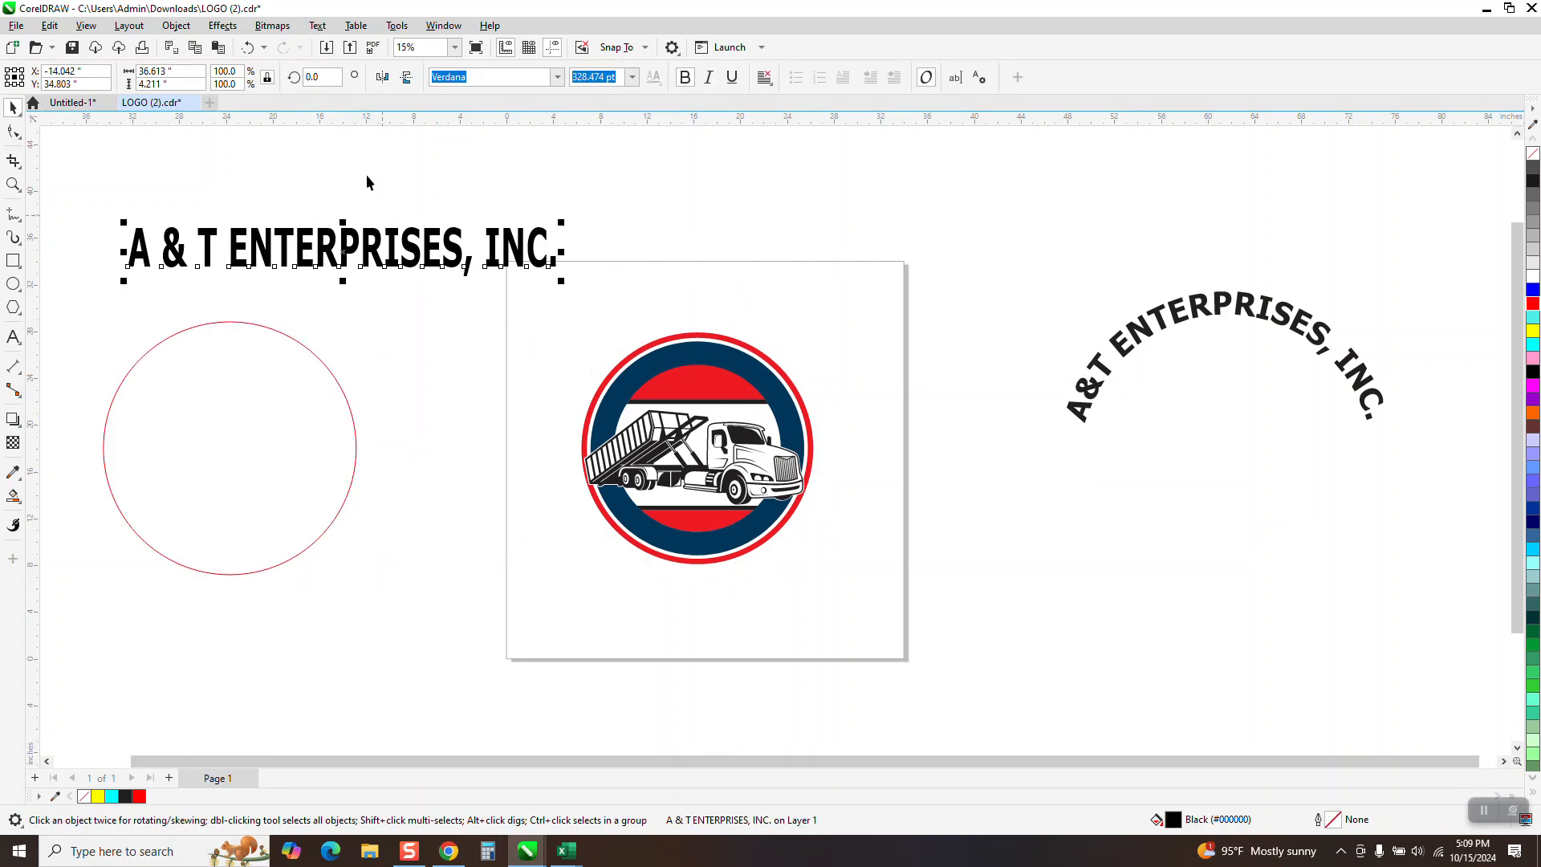
click(318, 25)
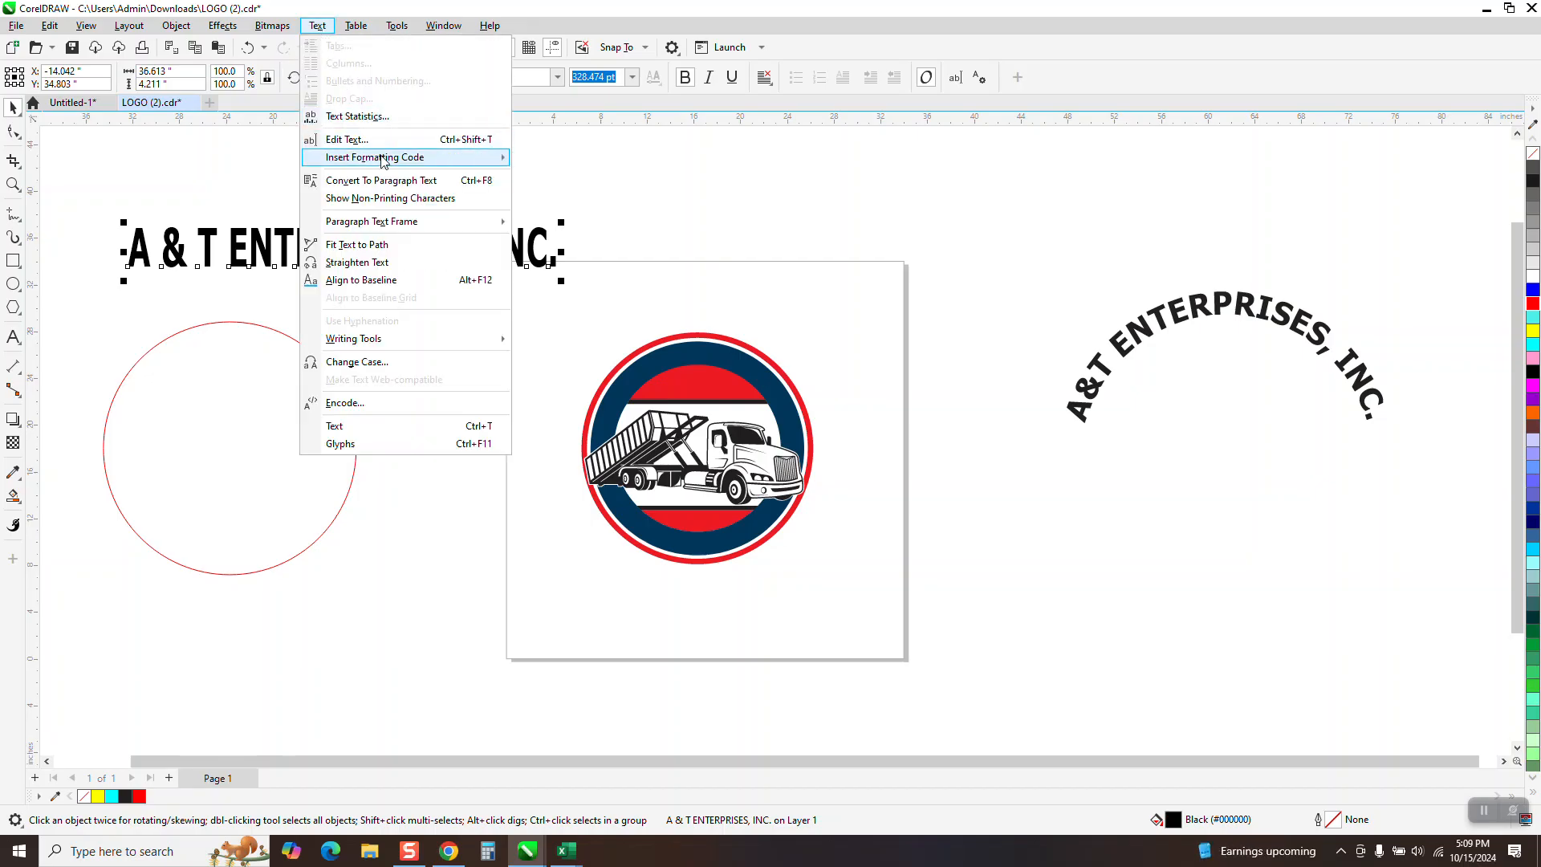
click(374, 244)
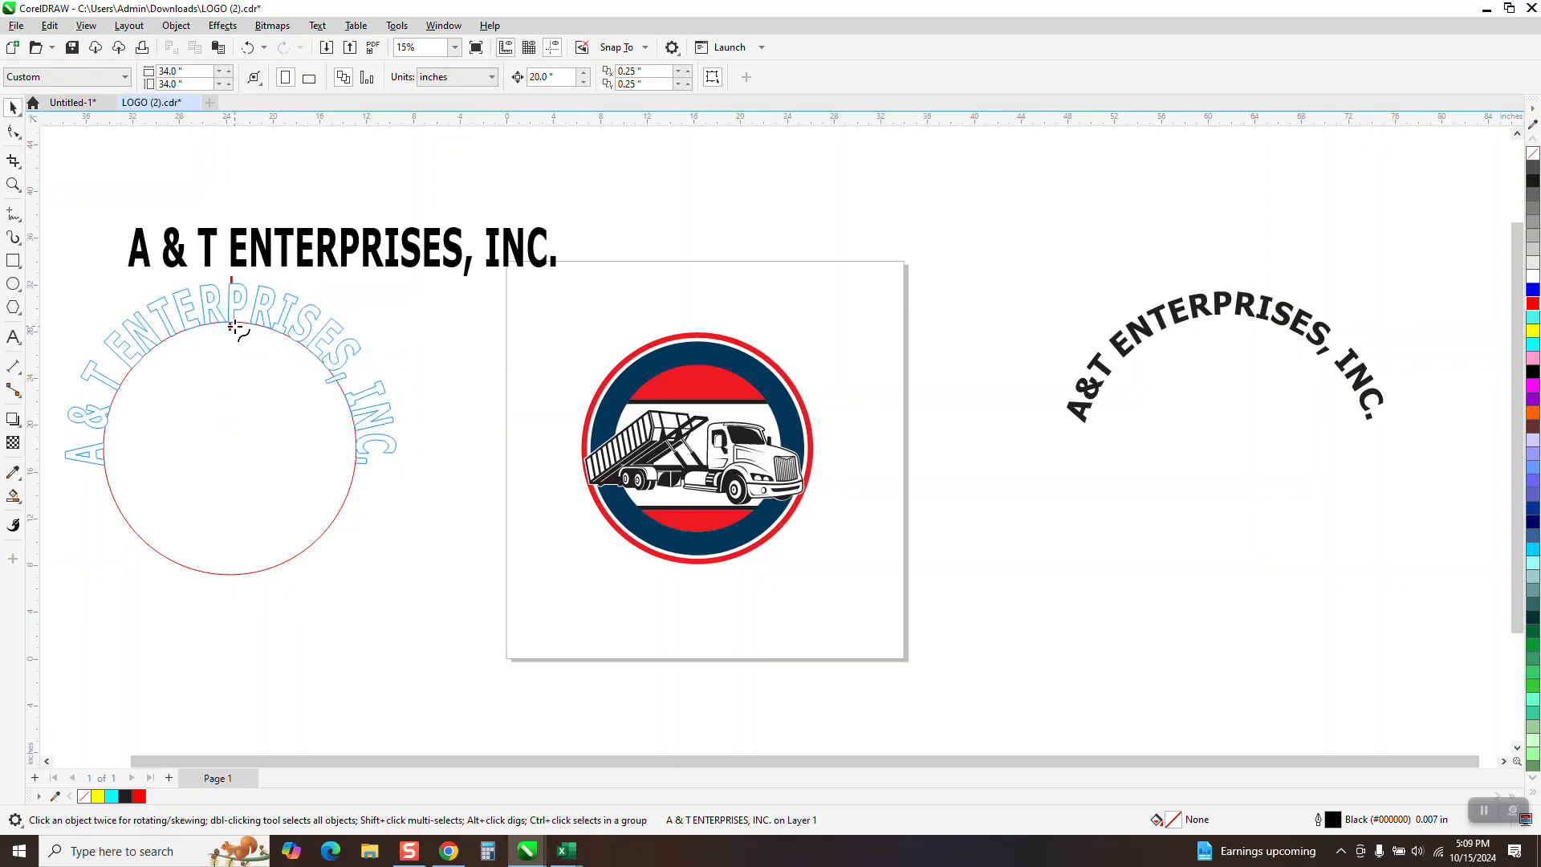
click(234, 325)
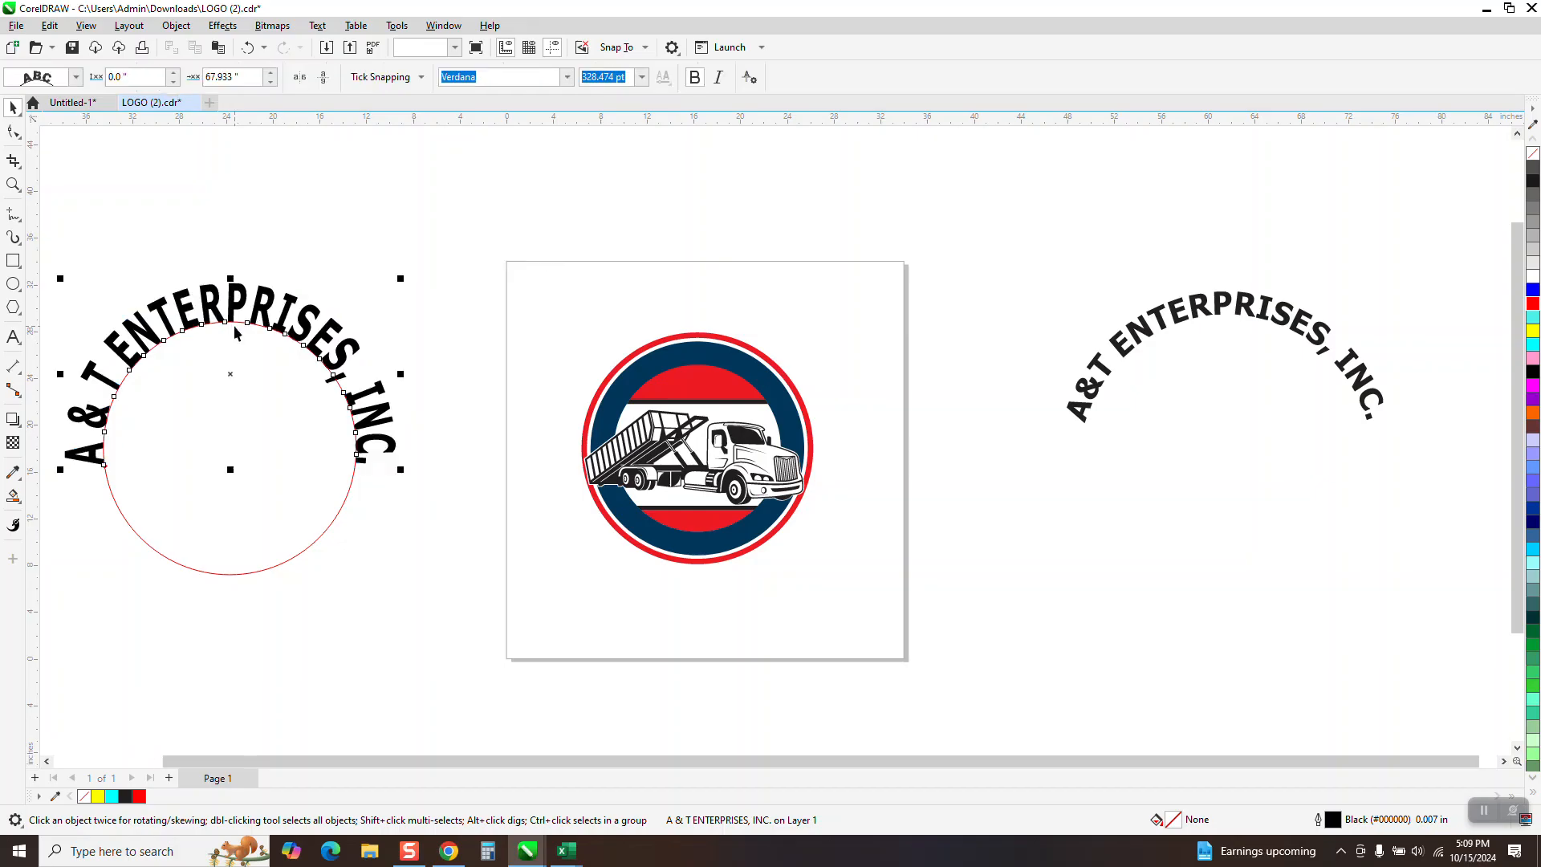
Step: Try widening the letter spacing of the text on the circle with the Shape tool, and undo it
click(18, 138)
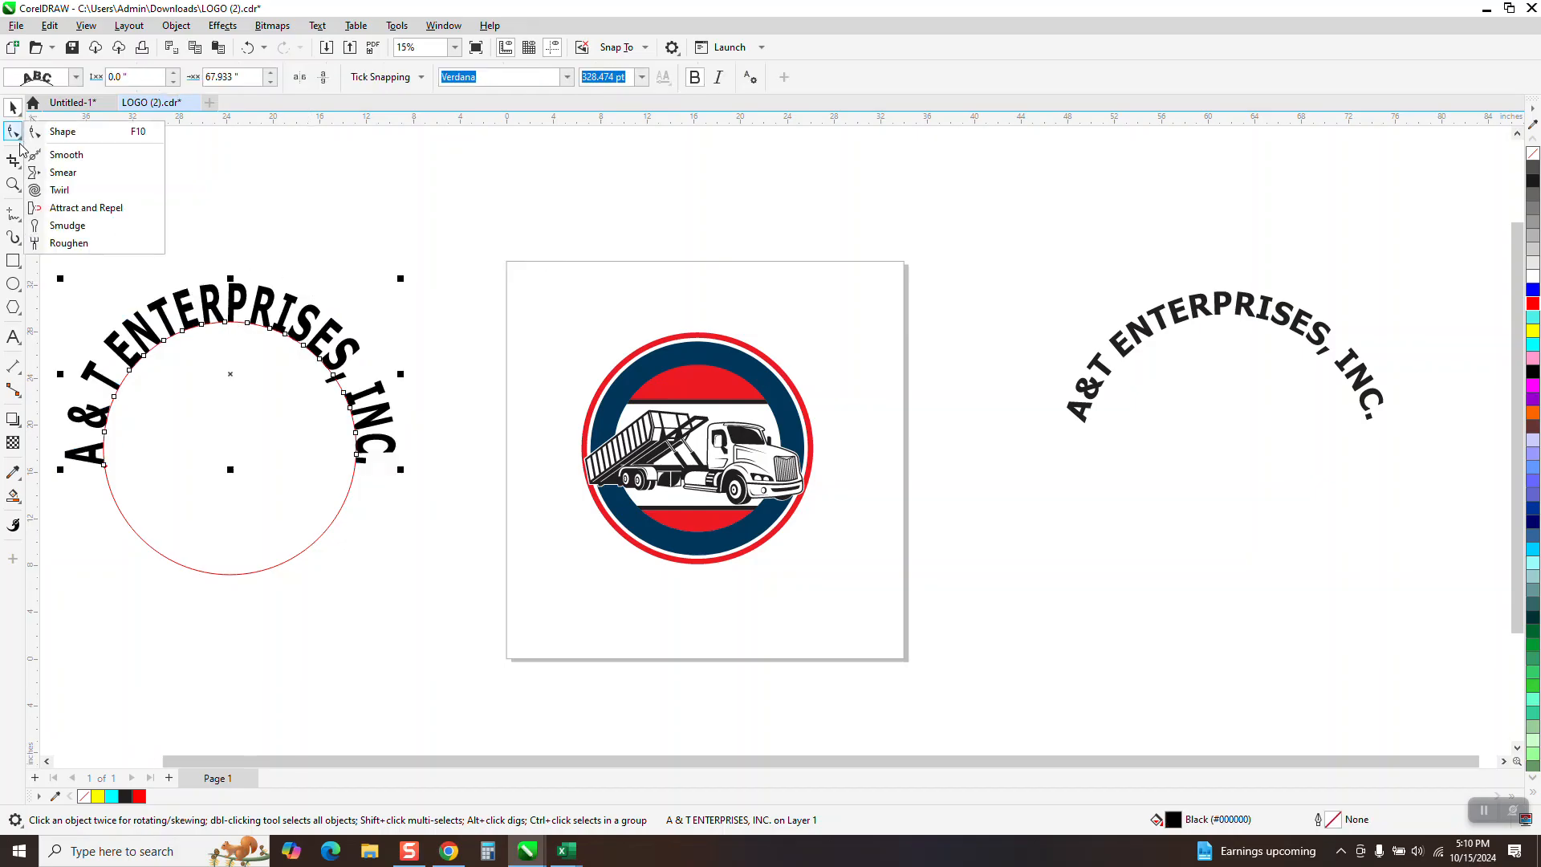
click(74, 132)
drag(402, 474, 462, 488)
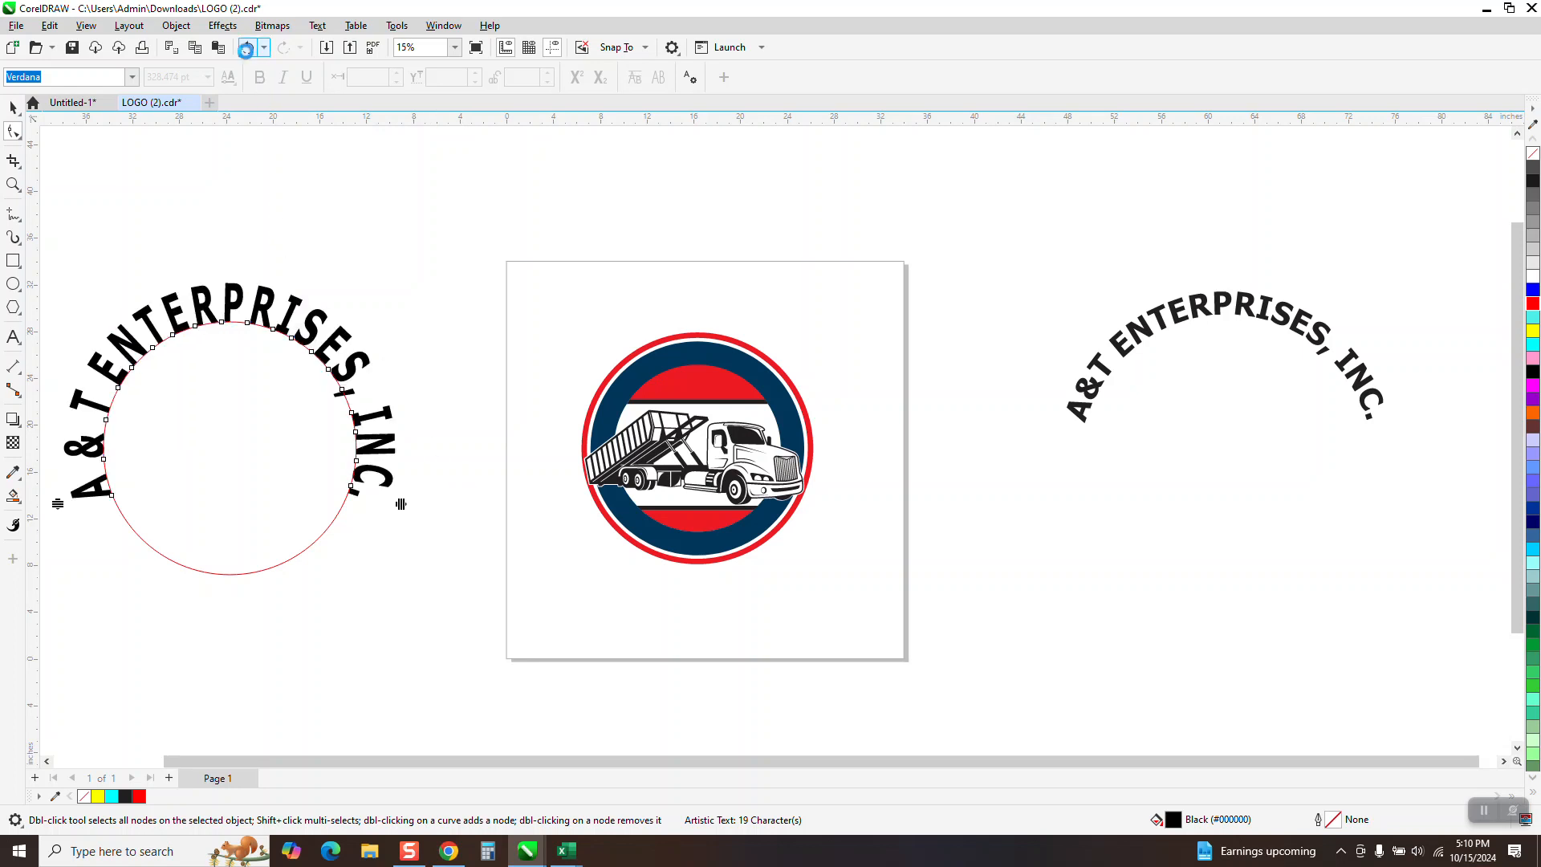
click(248, 47)
click(248, 48)
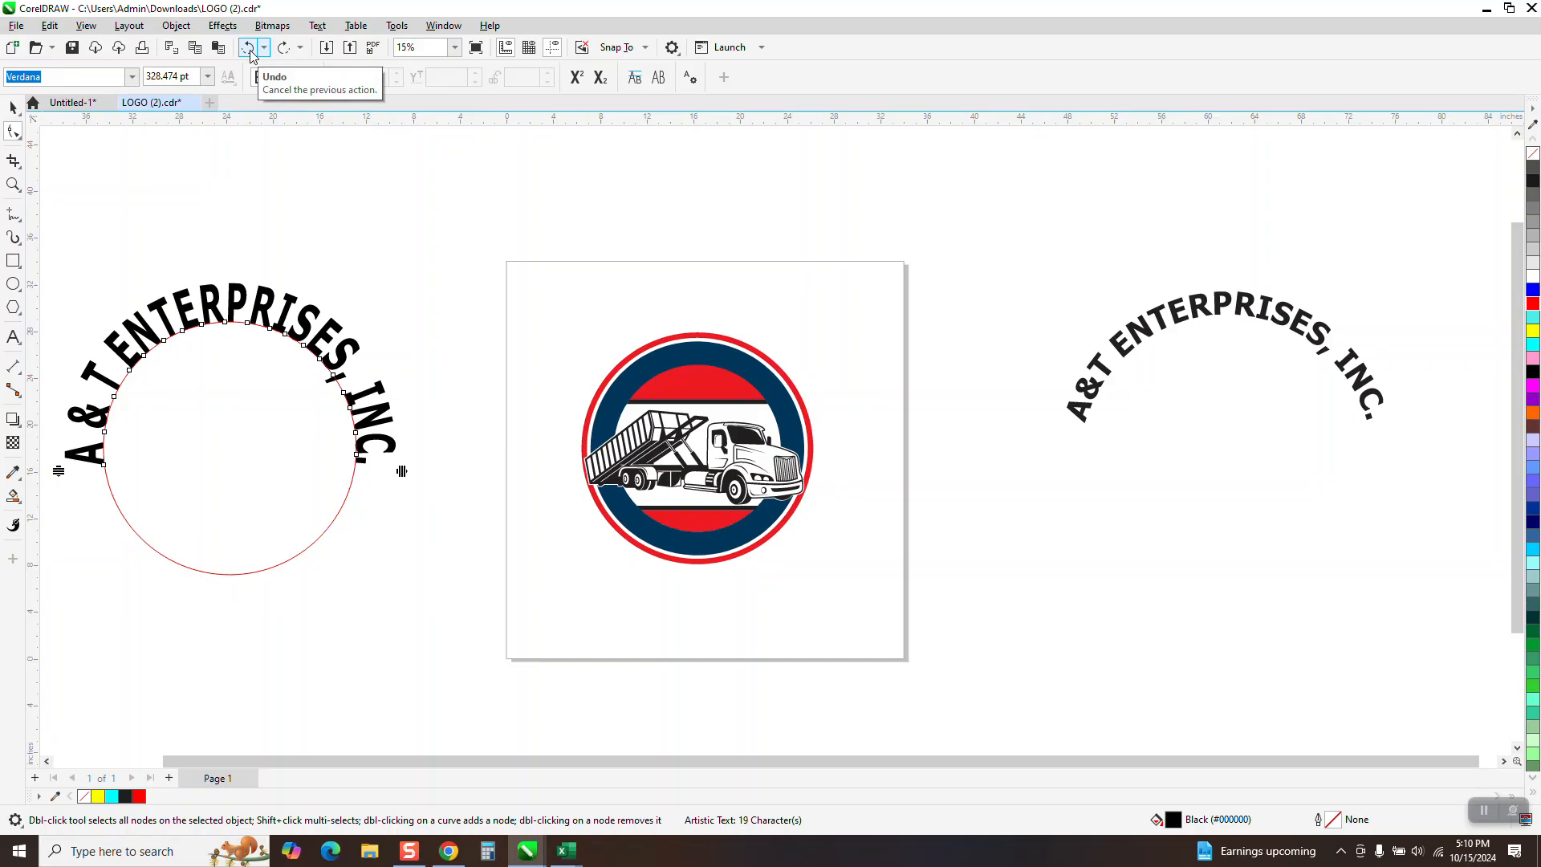
key(space)
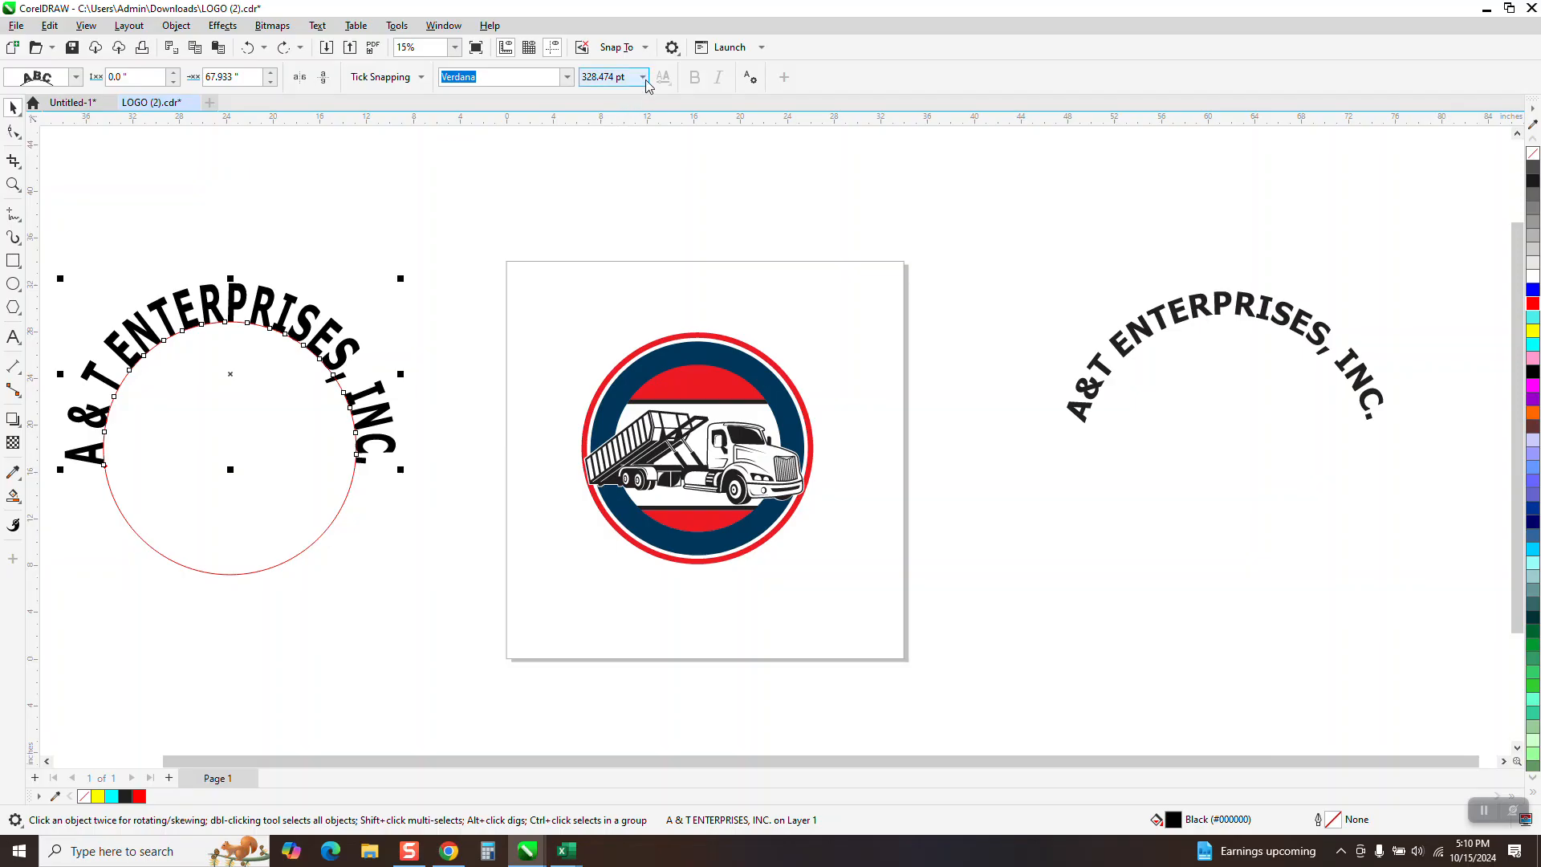
Step: Try a font size of 200 pt for the text on the circle, and undo the change
click(644, 77)
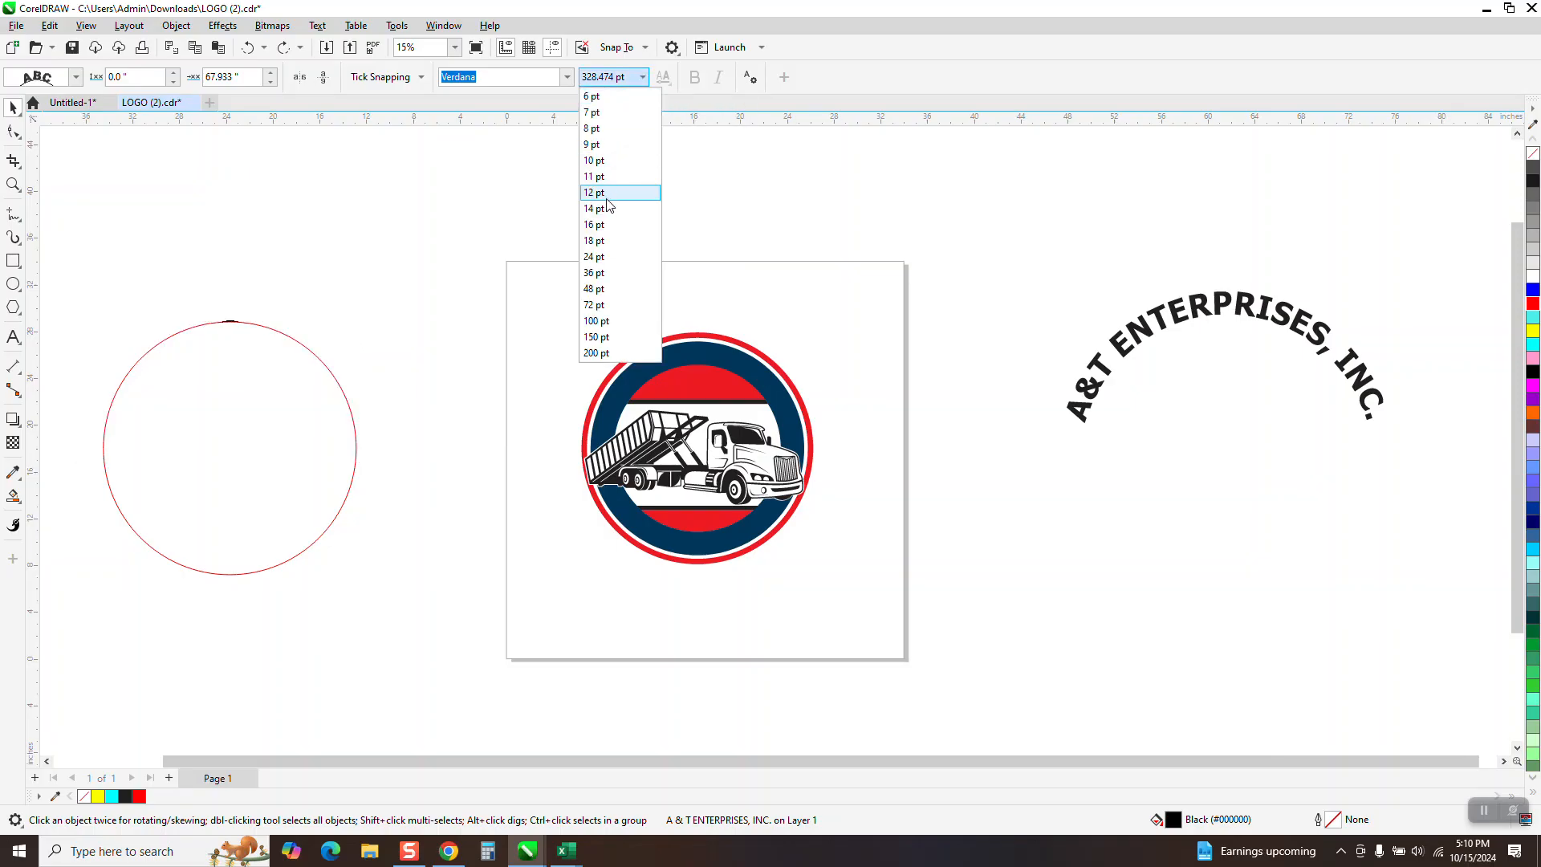
click(594, 353)
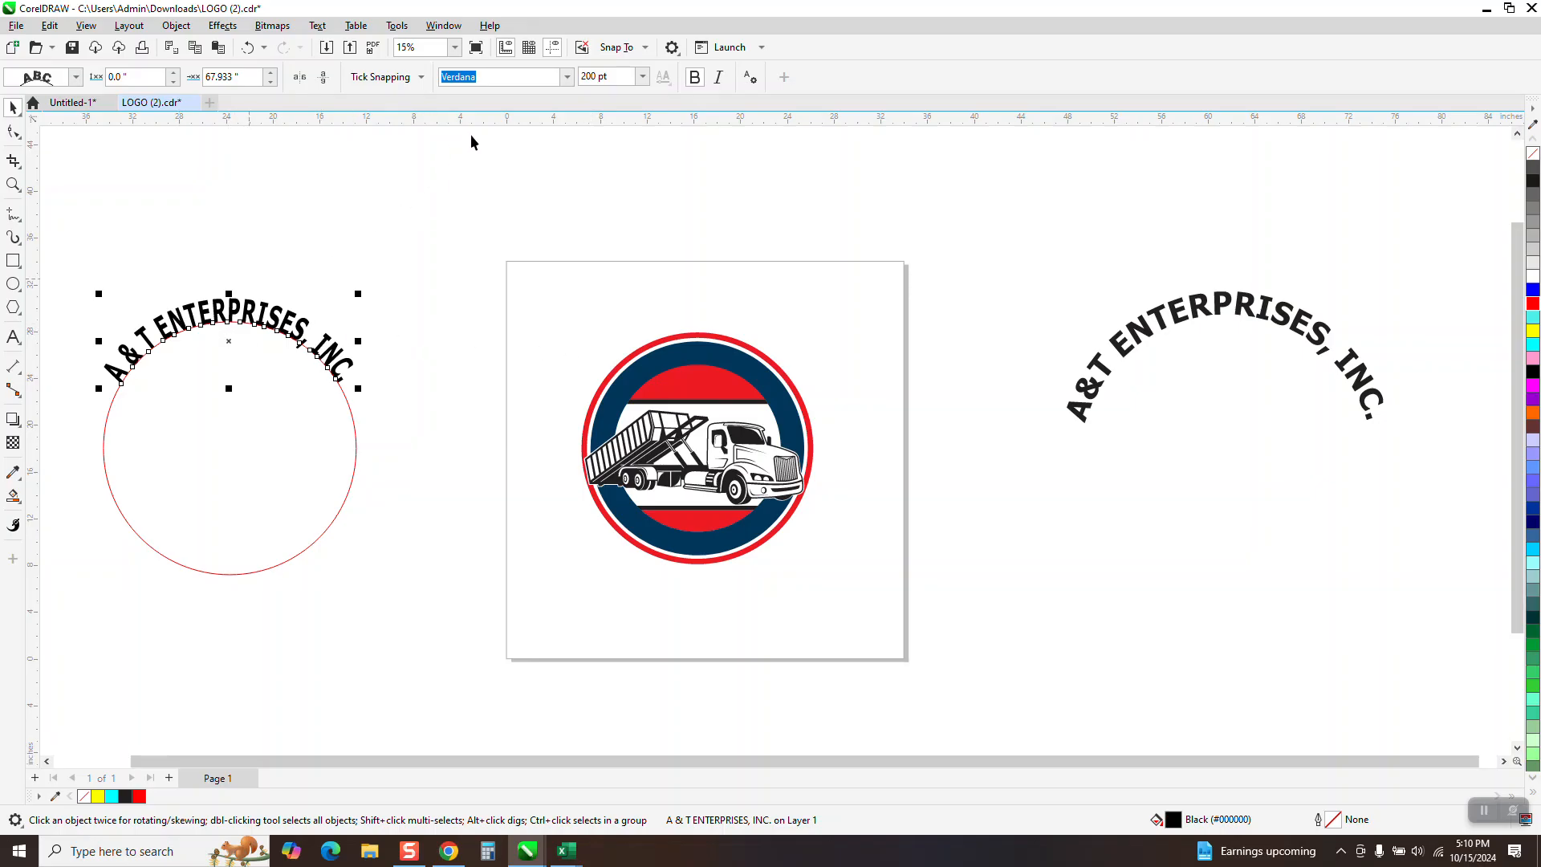
click(249, 50)
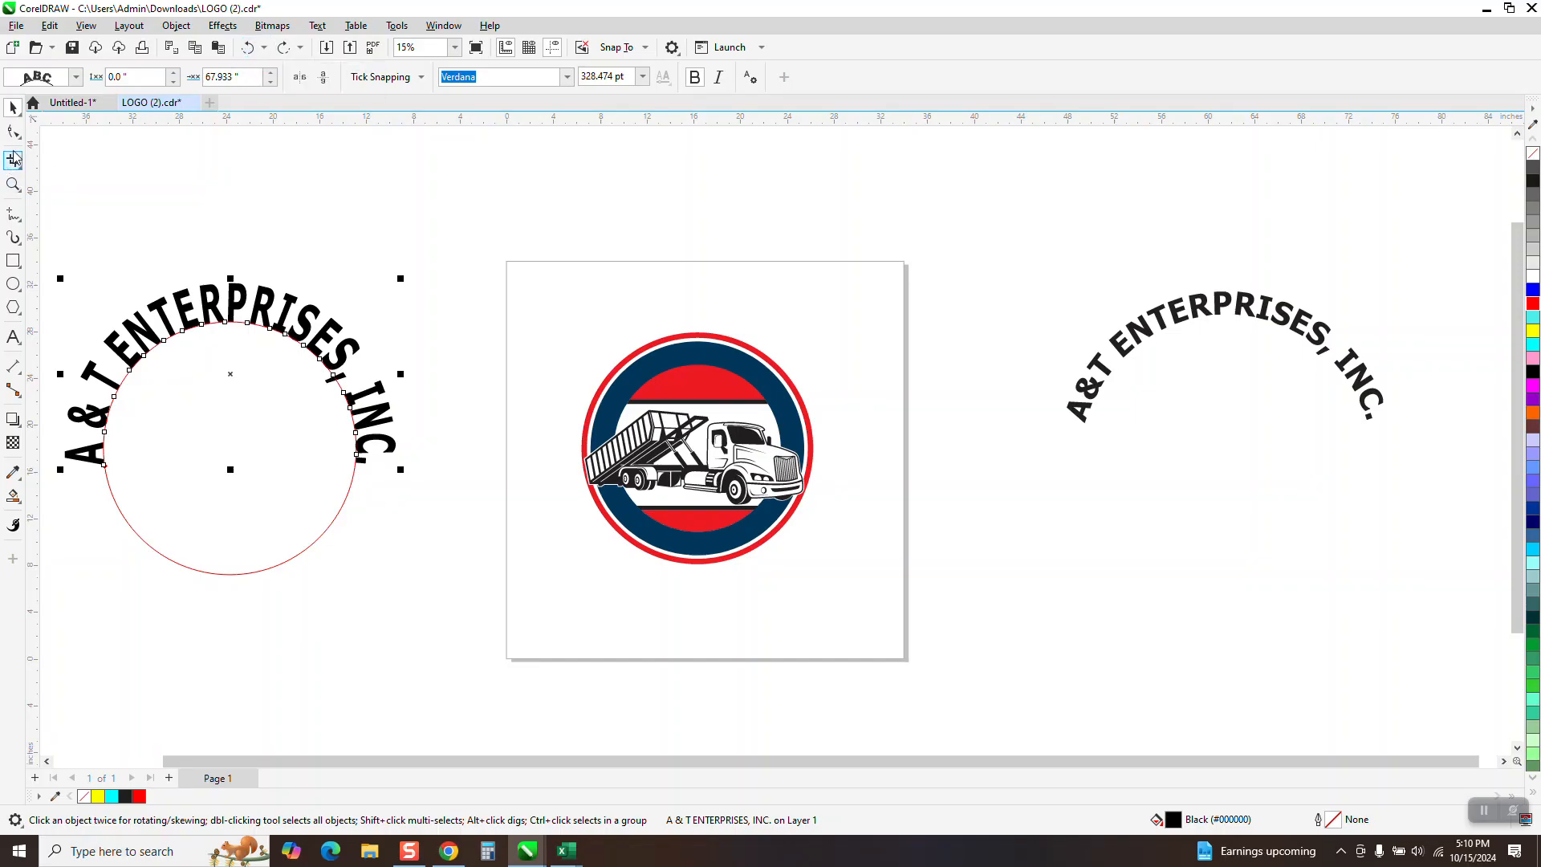
Step: Tighten the letter spacing of the text on the red circle with the Shape tool
click(19, 136)
click(49, 128)
drag(402, 473, 378, 473)
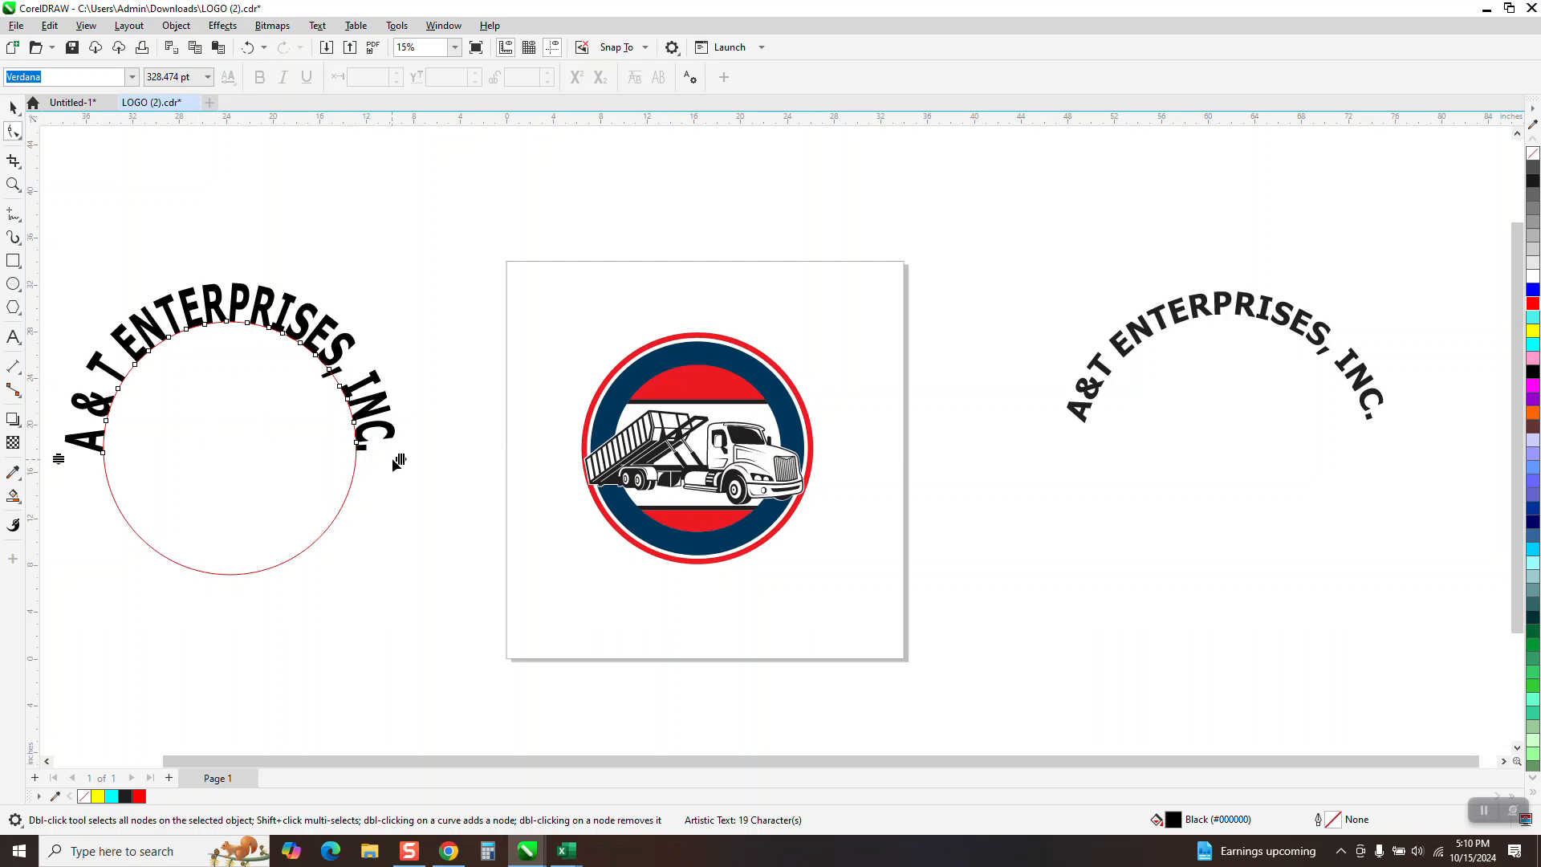
drag(400, 458, 353, 474)
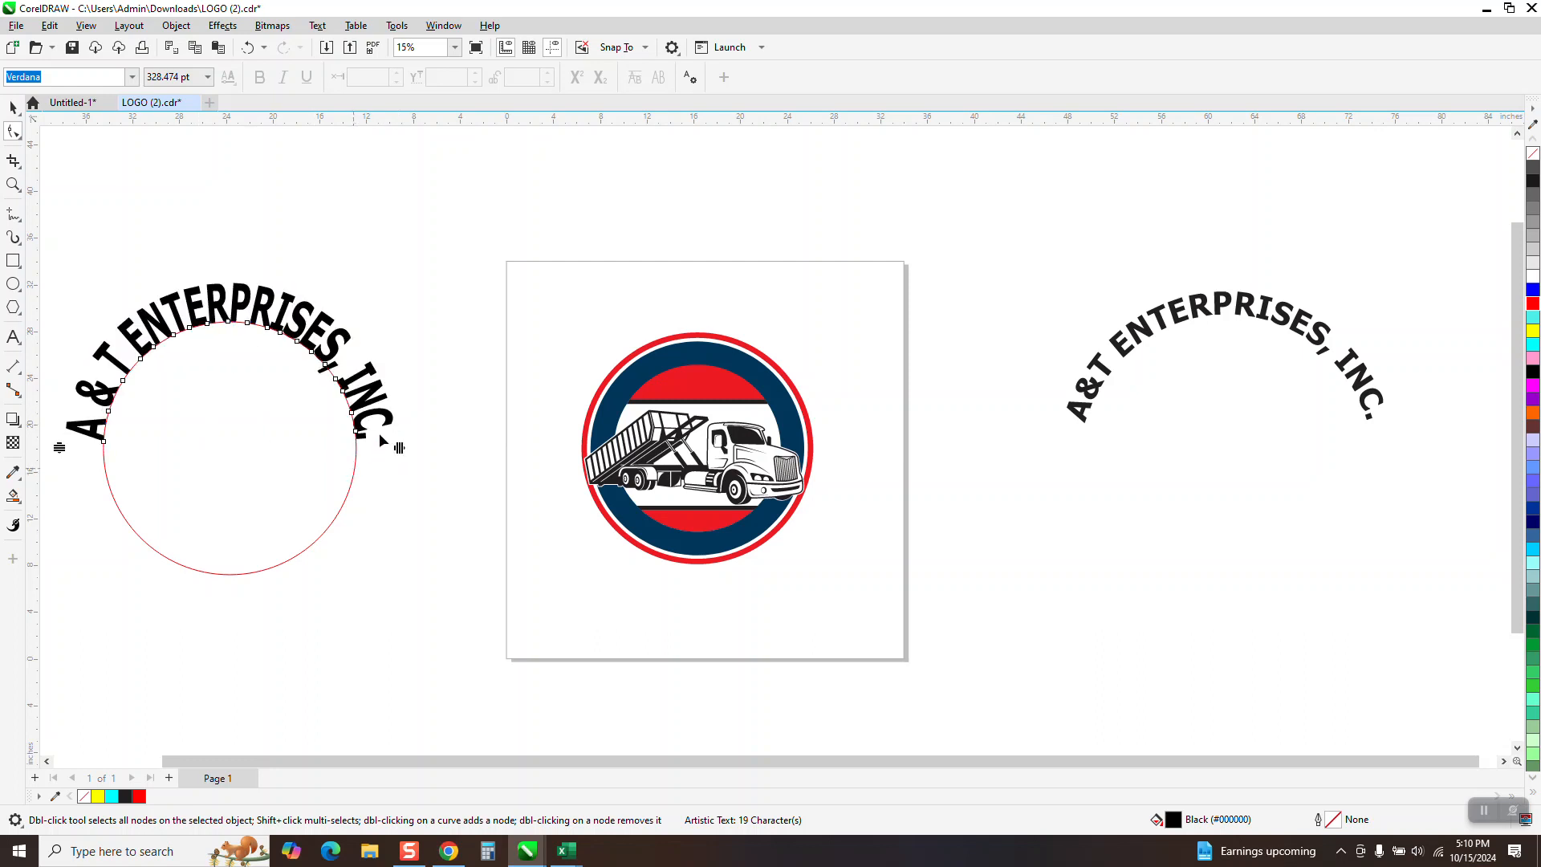
Step: Select the arched text with its red circle and reduce the text's offset along the path to 67.683"
click(13, 107)
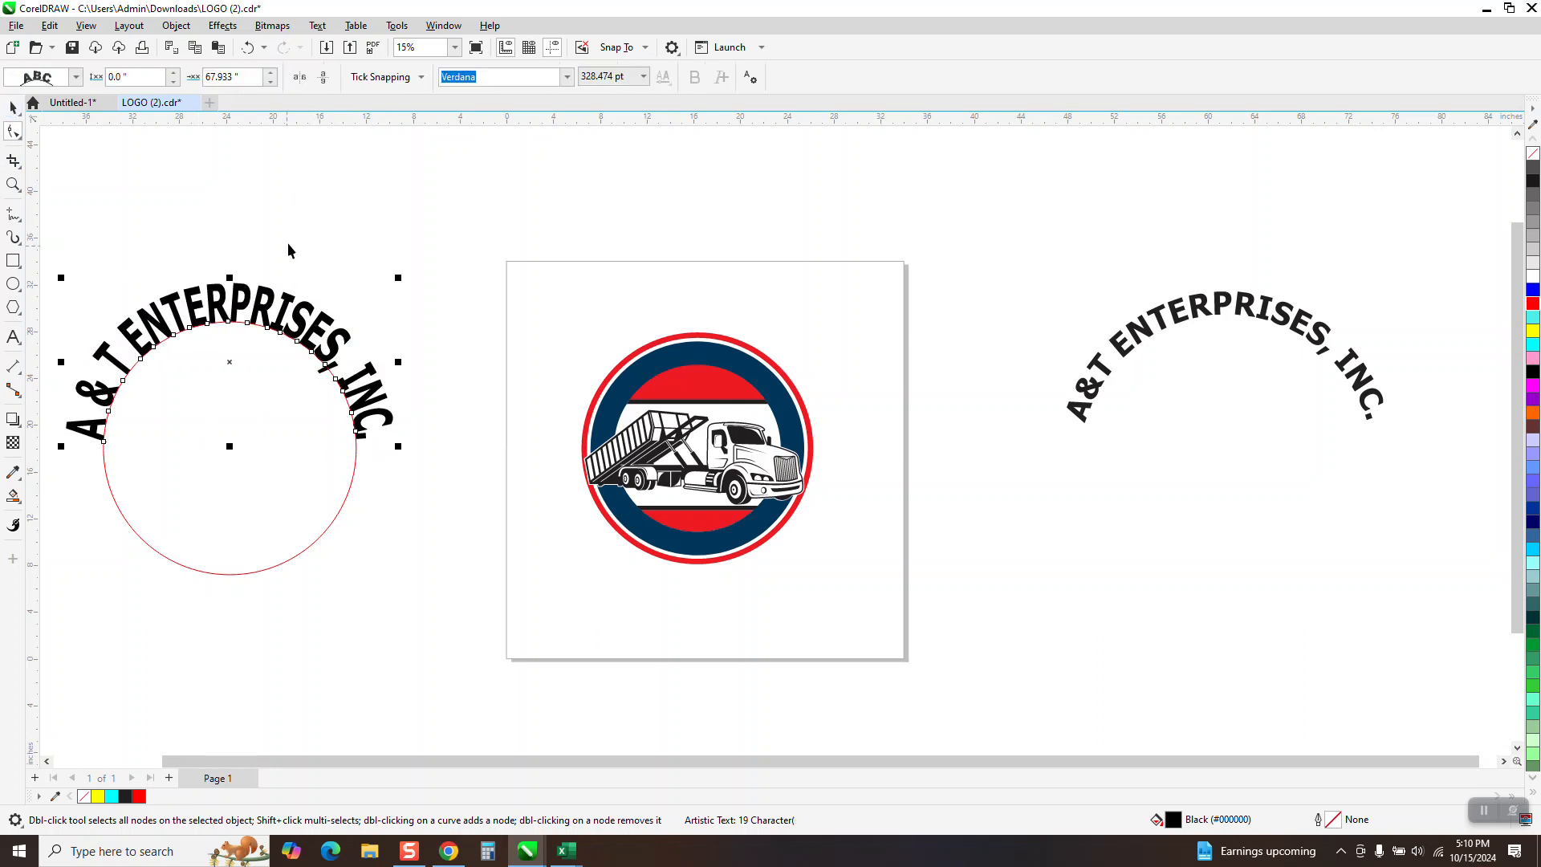
drag(466, 192, 52, 618)
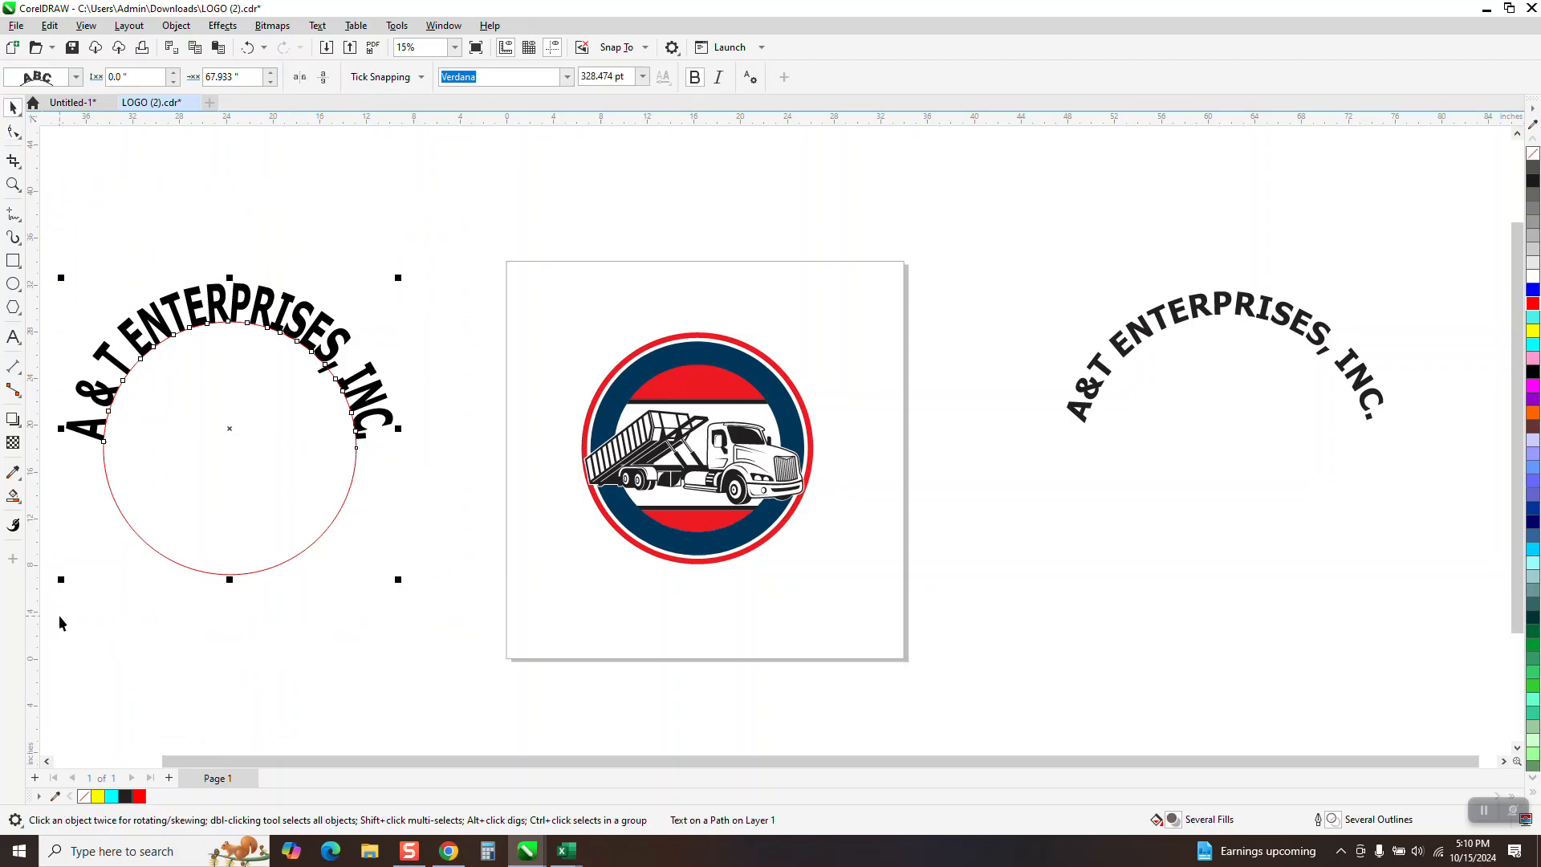
click(270, 82)
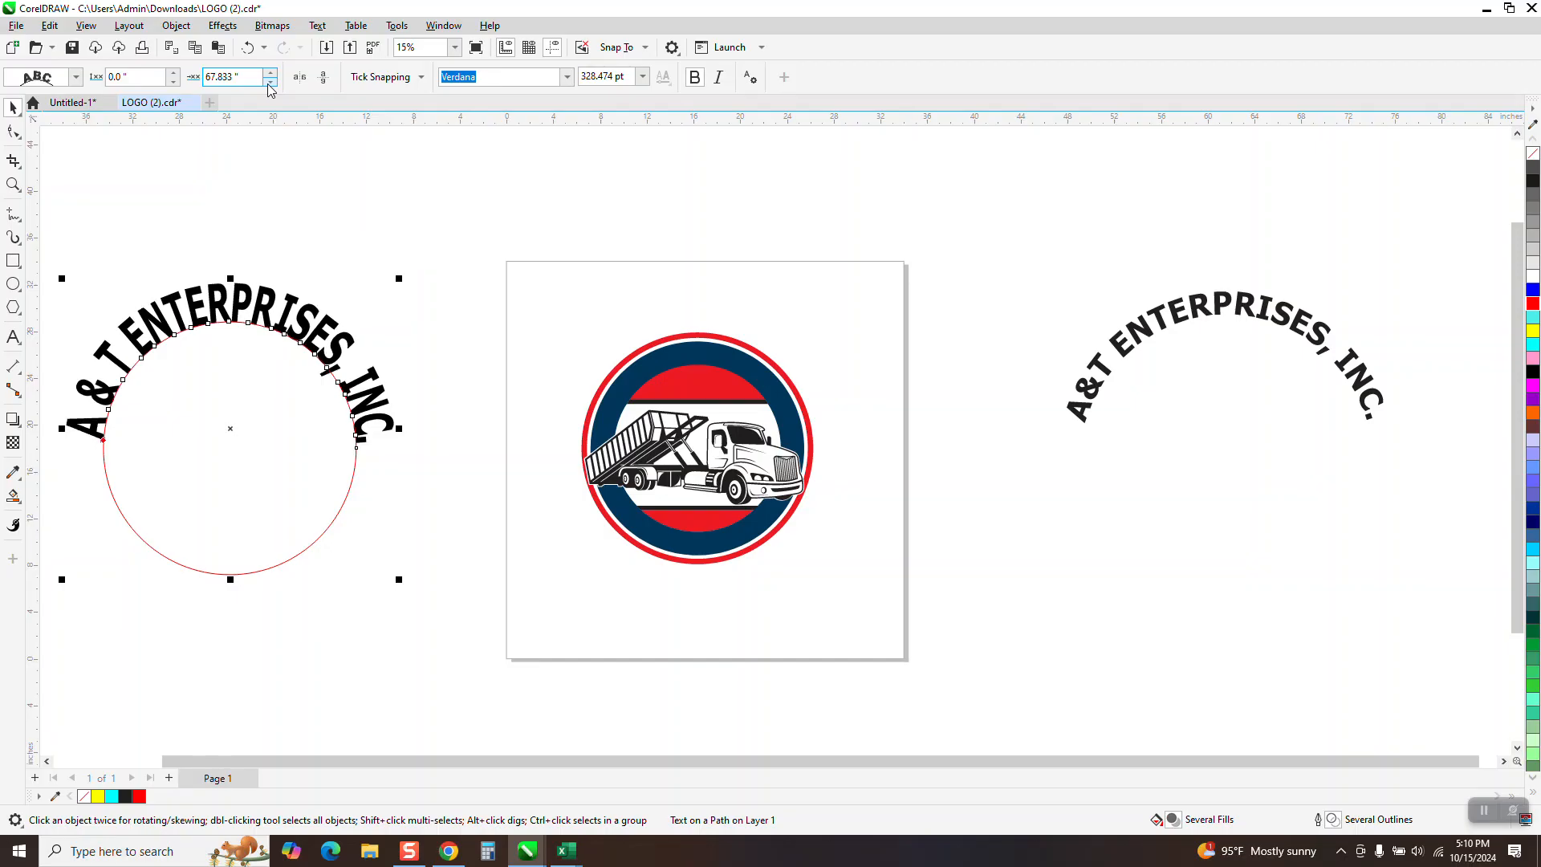
click(269, 82)
click(270, 82)
click(269, 83)
click(269, 82)
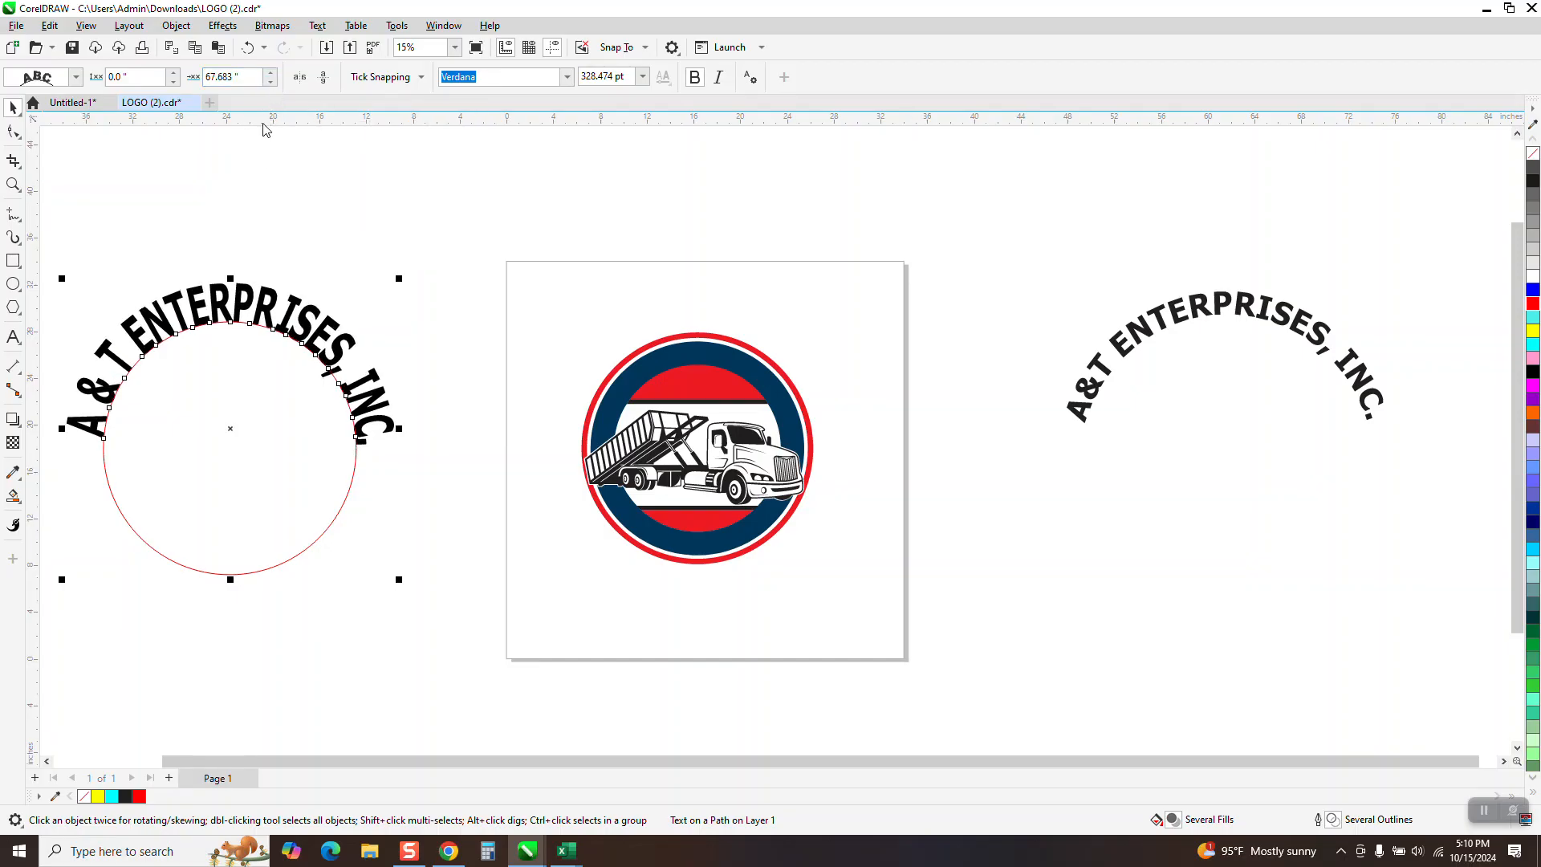
Step: Add a horizontal guideline level with the ends of the arched text and set the text's path offset to 67.883" to level both ends
drag(264, 122, 370, 436)
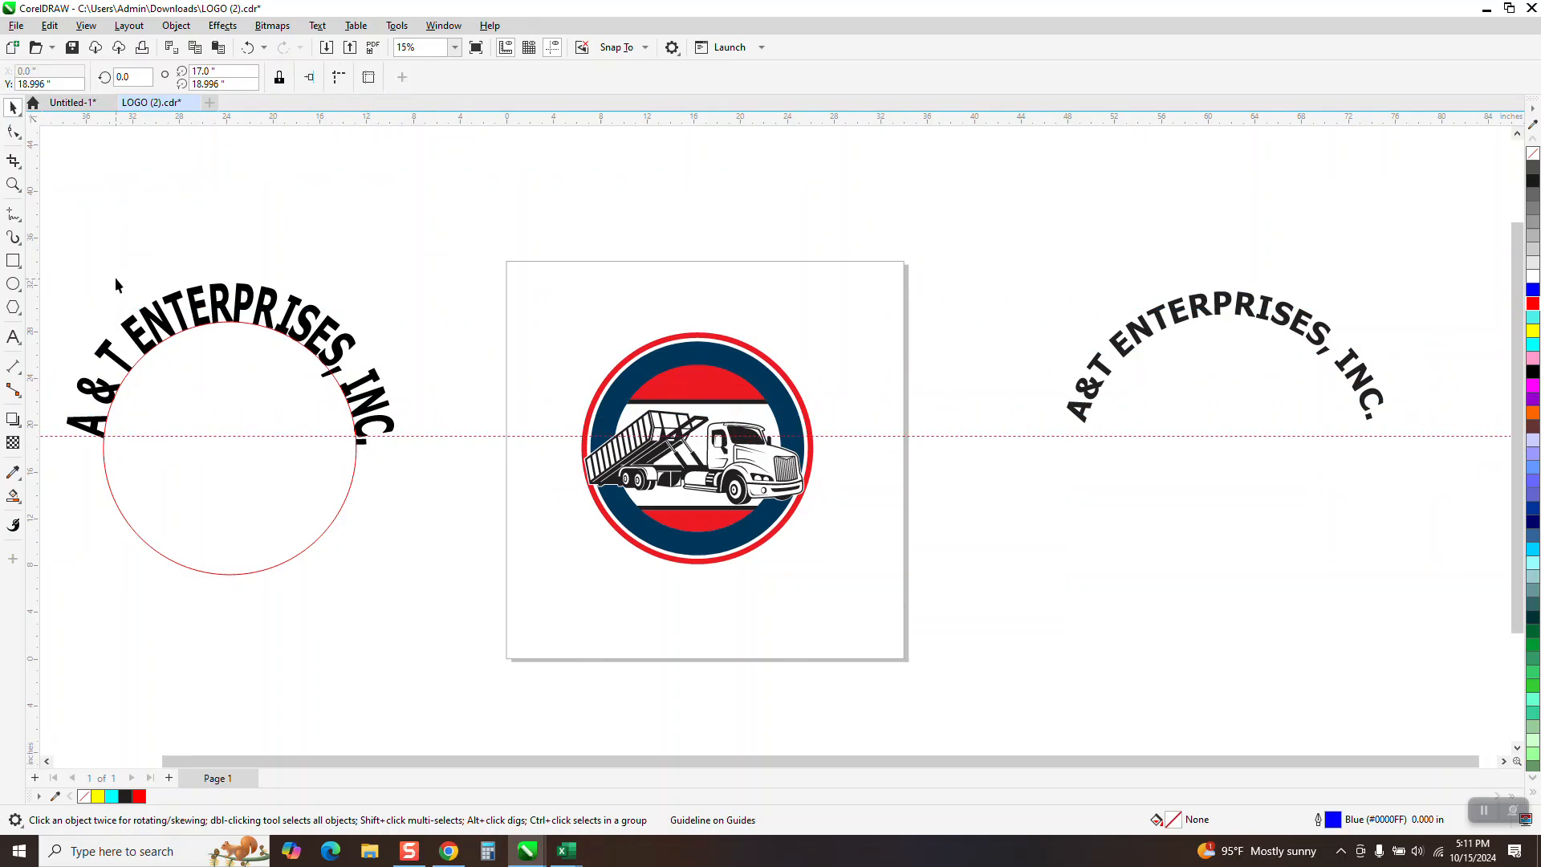
scroll(56, 337, left, 1)
drag(118, 212, 503, 626)
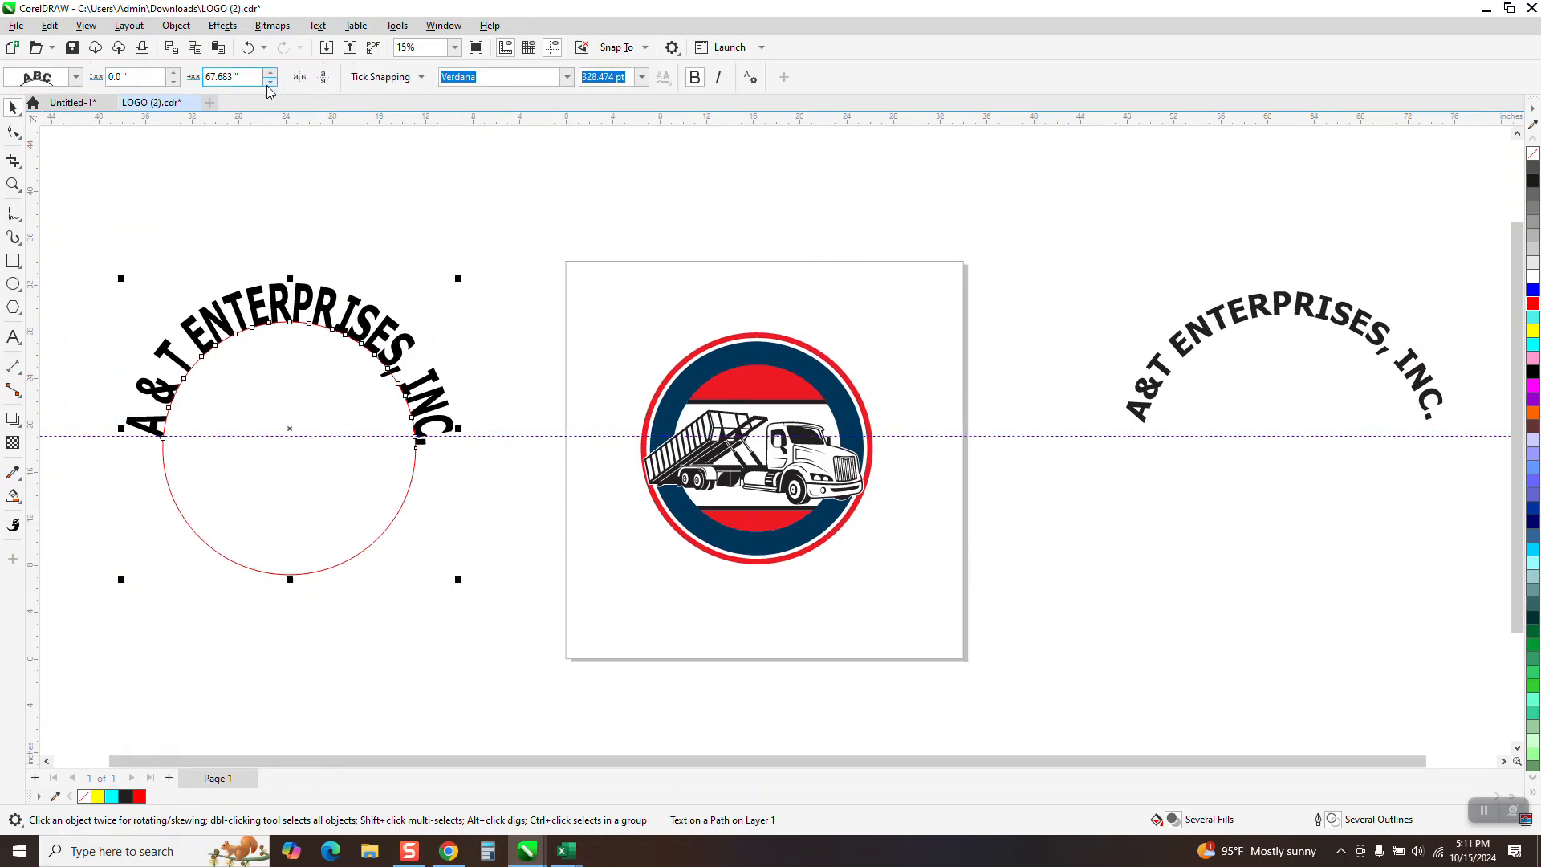
click(270, 82)
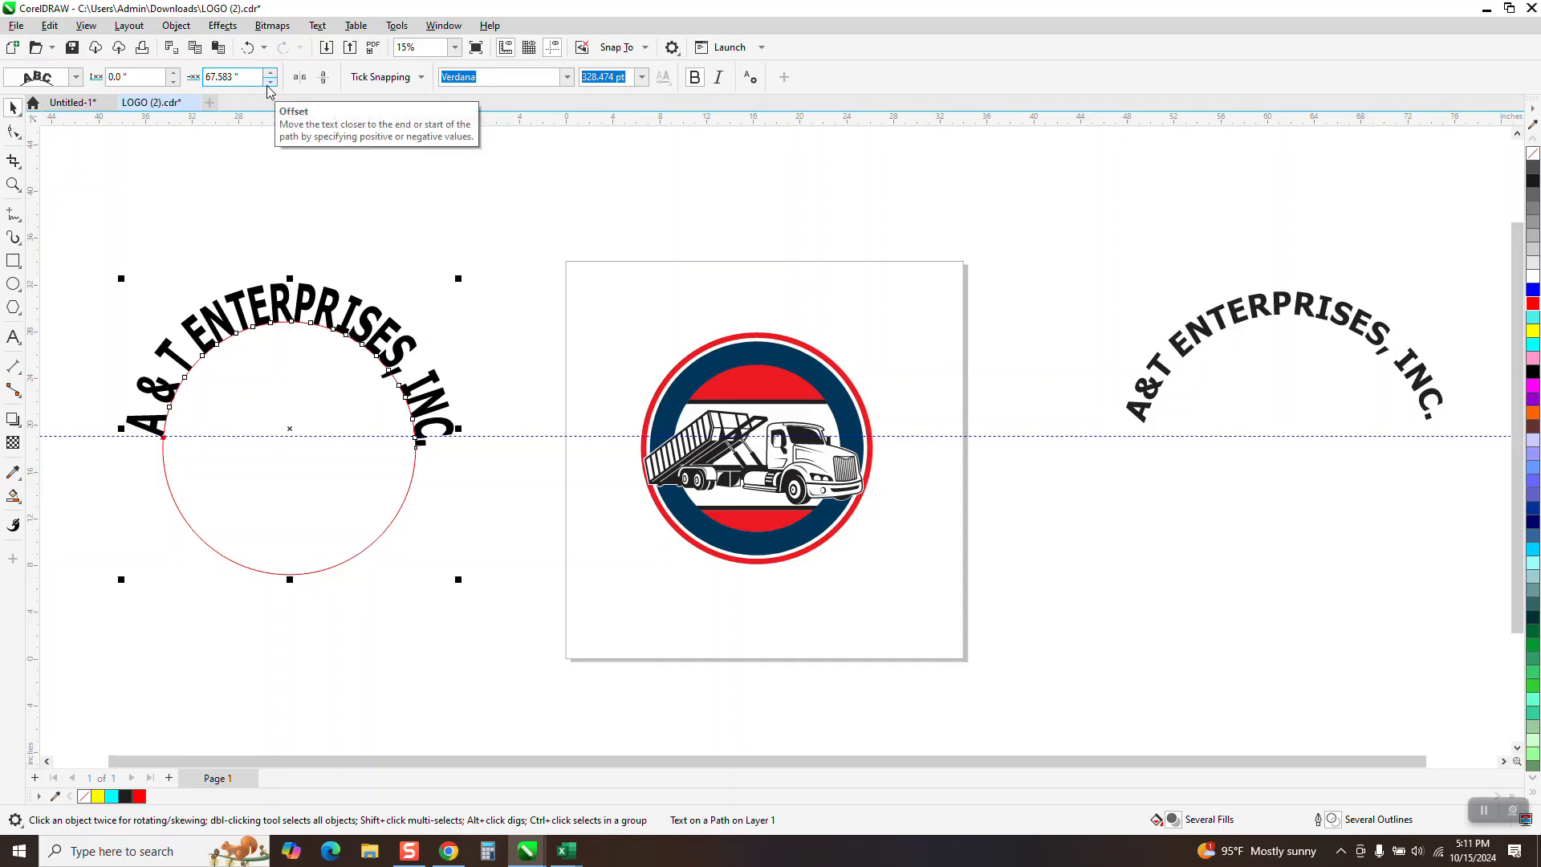
click(271, 74)
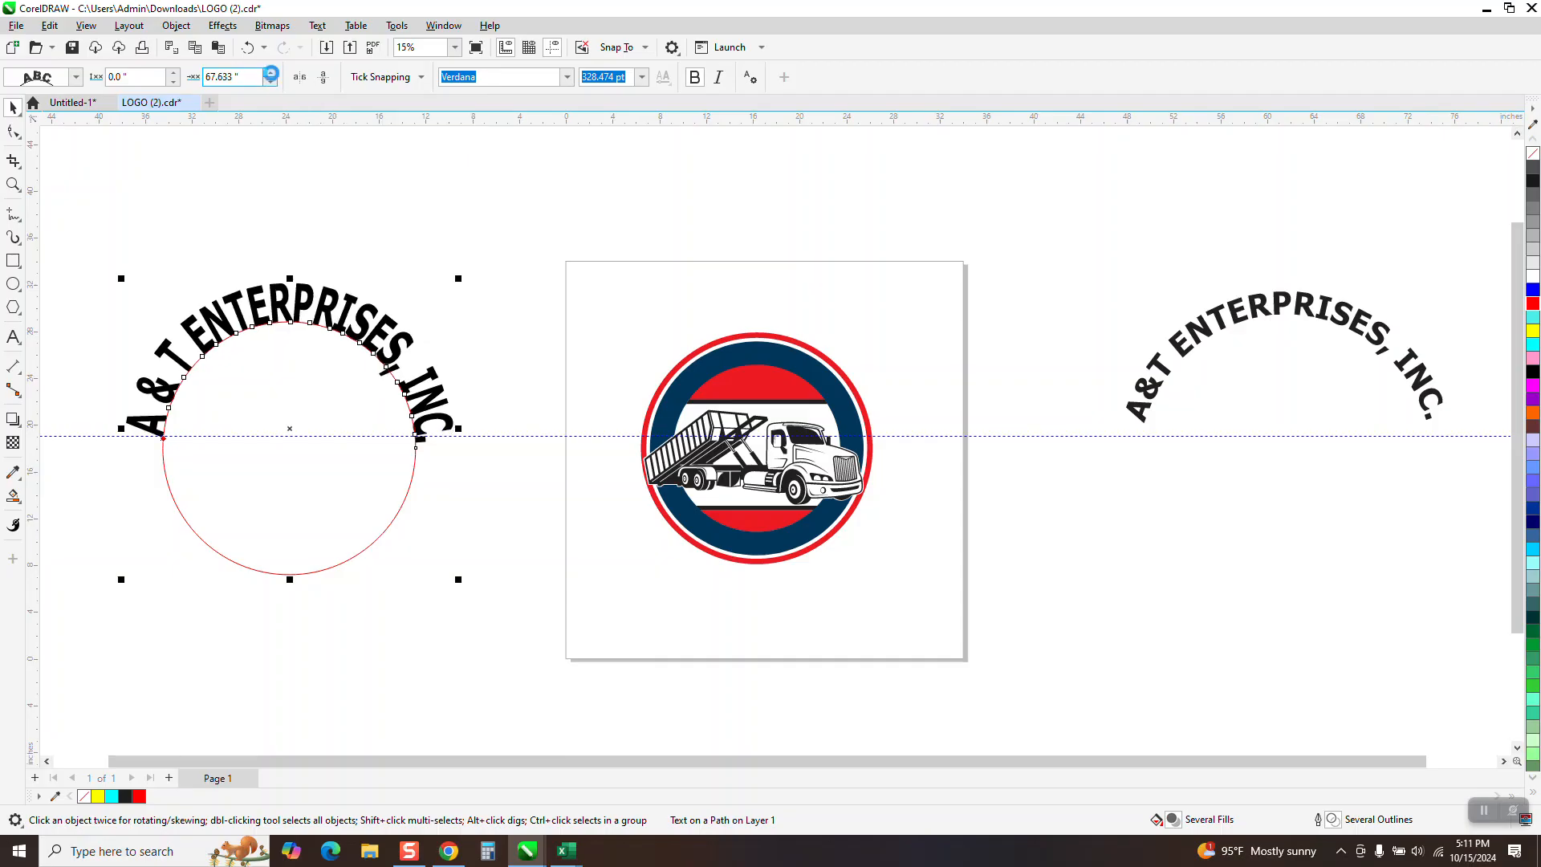
click(272, 74)
click(272, 74)
click(271, 74)
click(271, 74)
click(271, 74)
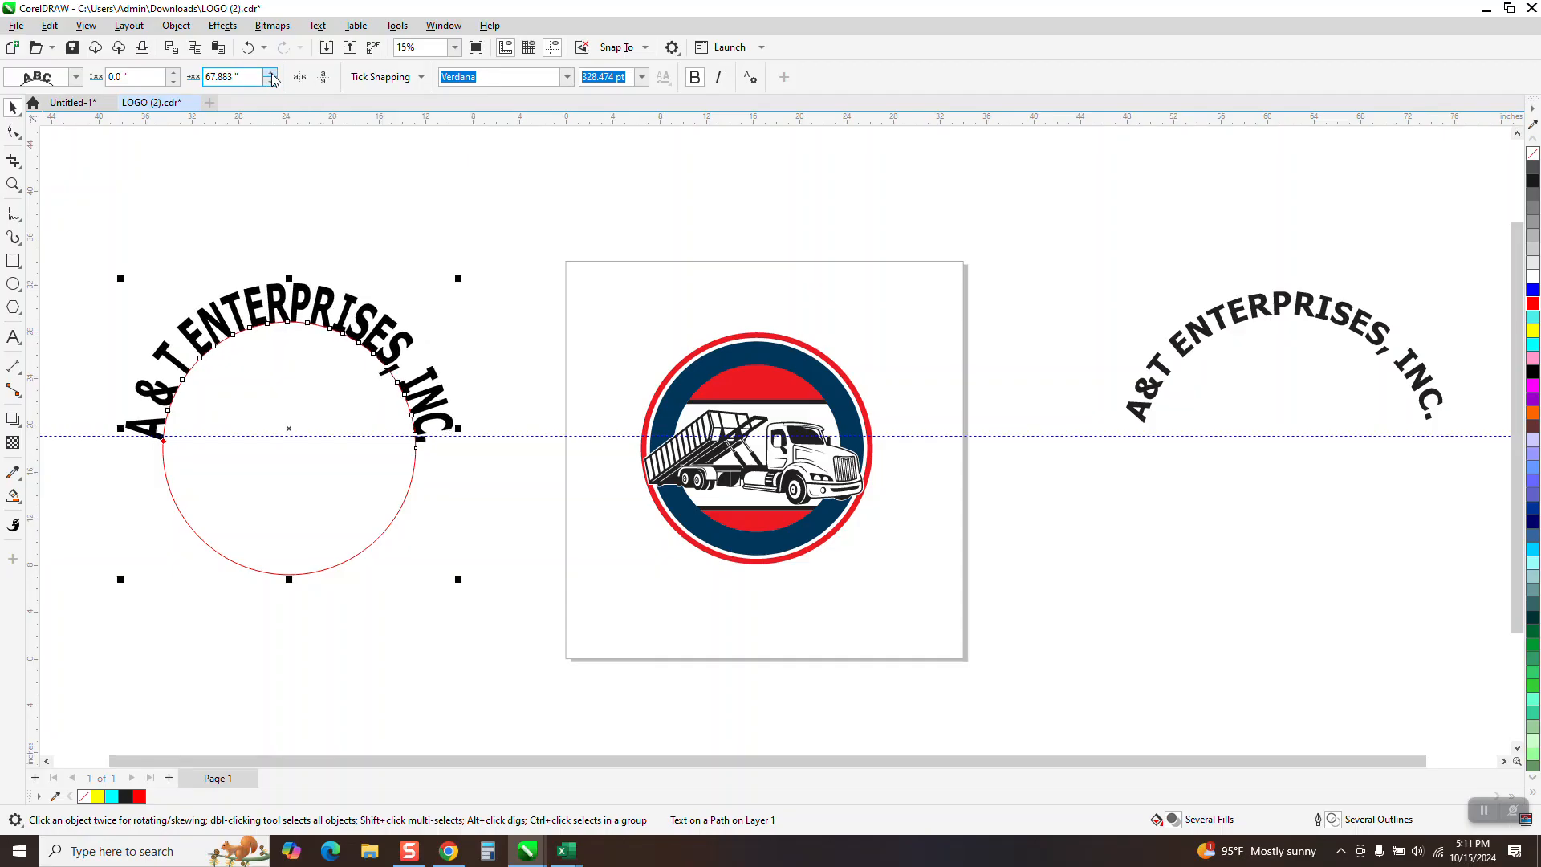
click(369, 177)
Step: Break the tall arched text apart from the red circle and shift it horizontally over the truck logo, to X 16.297"
drag(375, 579, 550, 641)
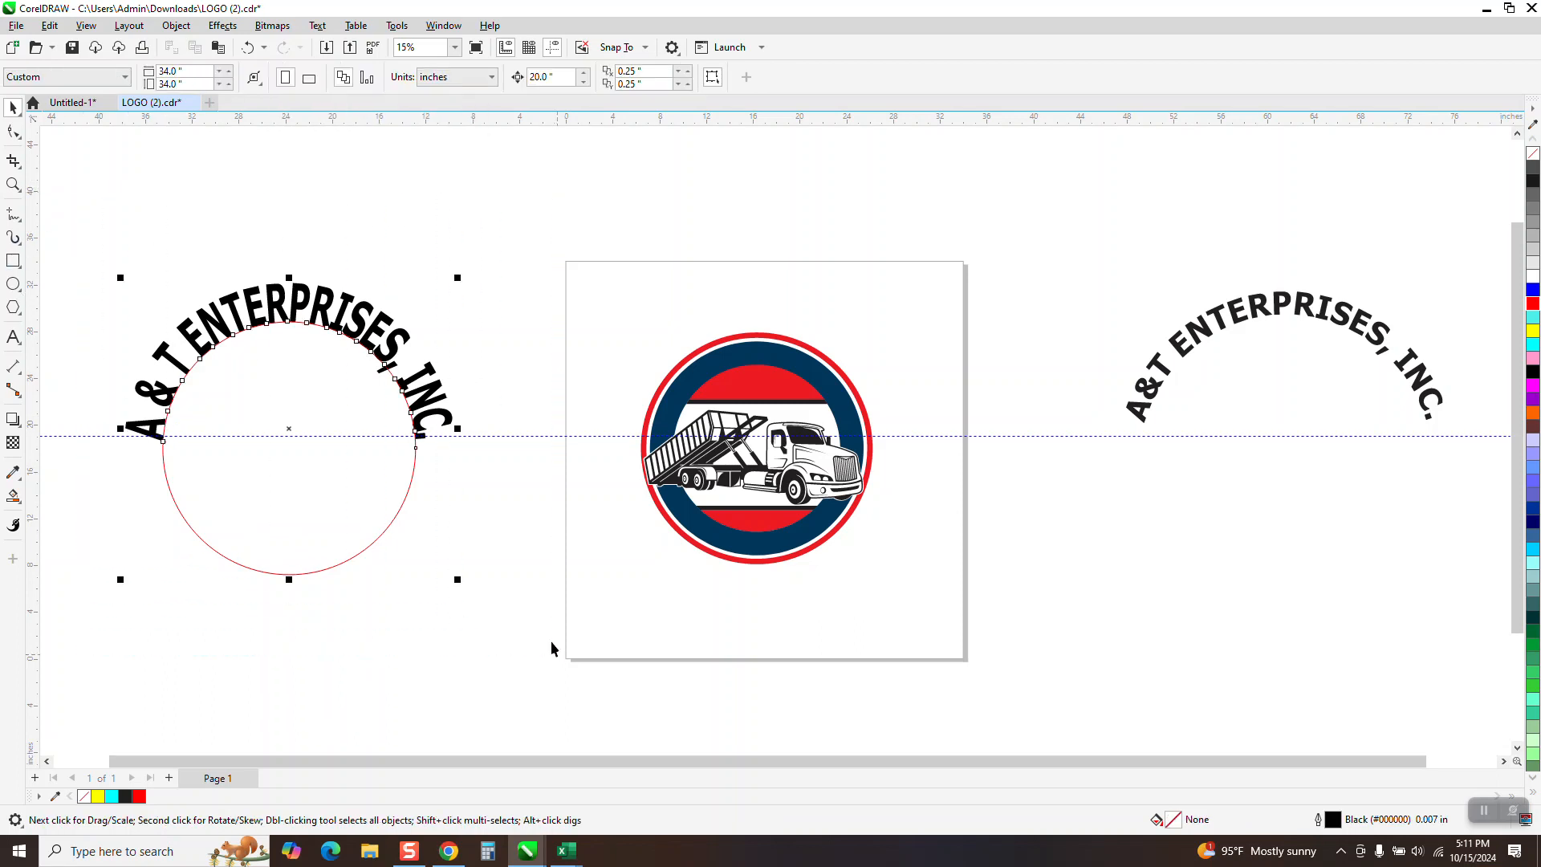
click(176, 26)
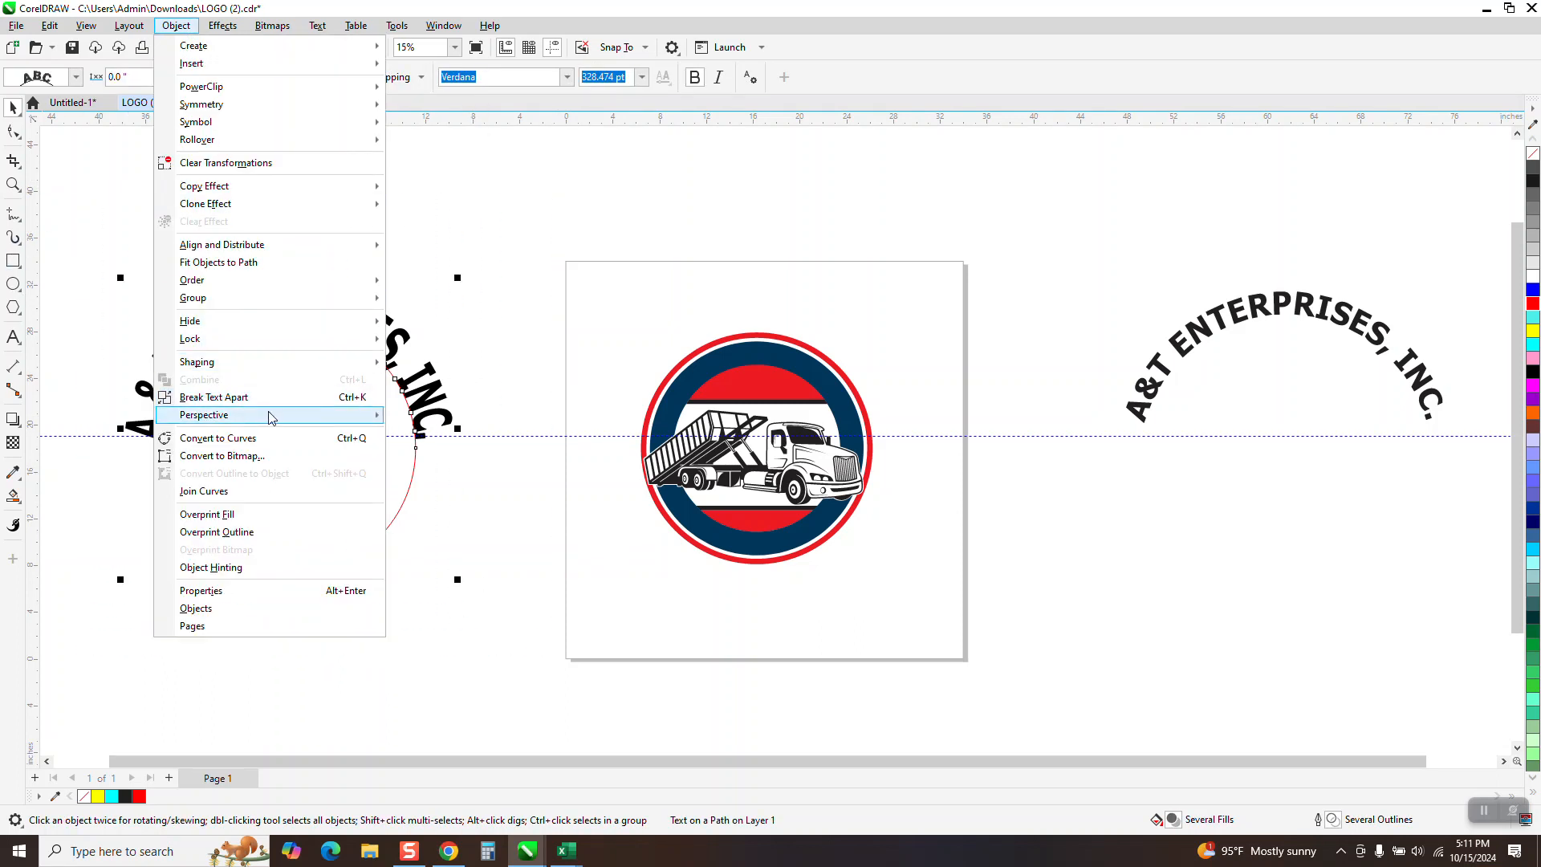
click(214, 397)
click(372, 318)
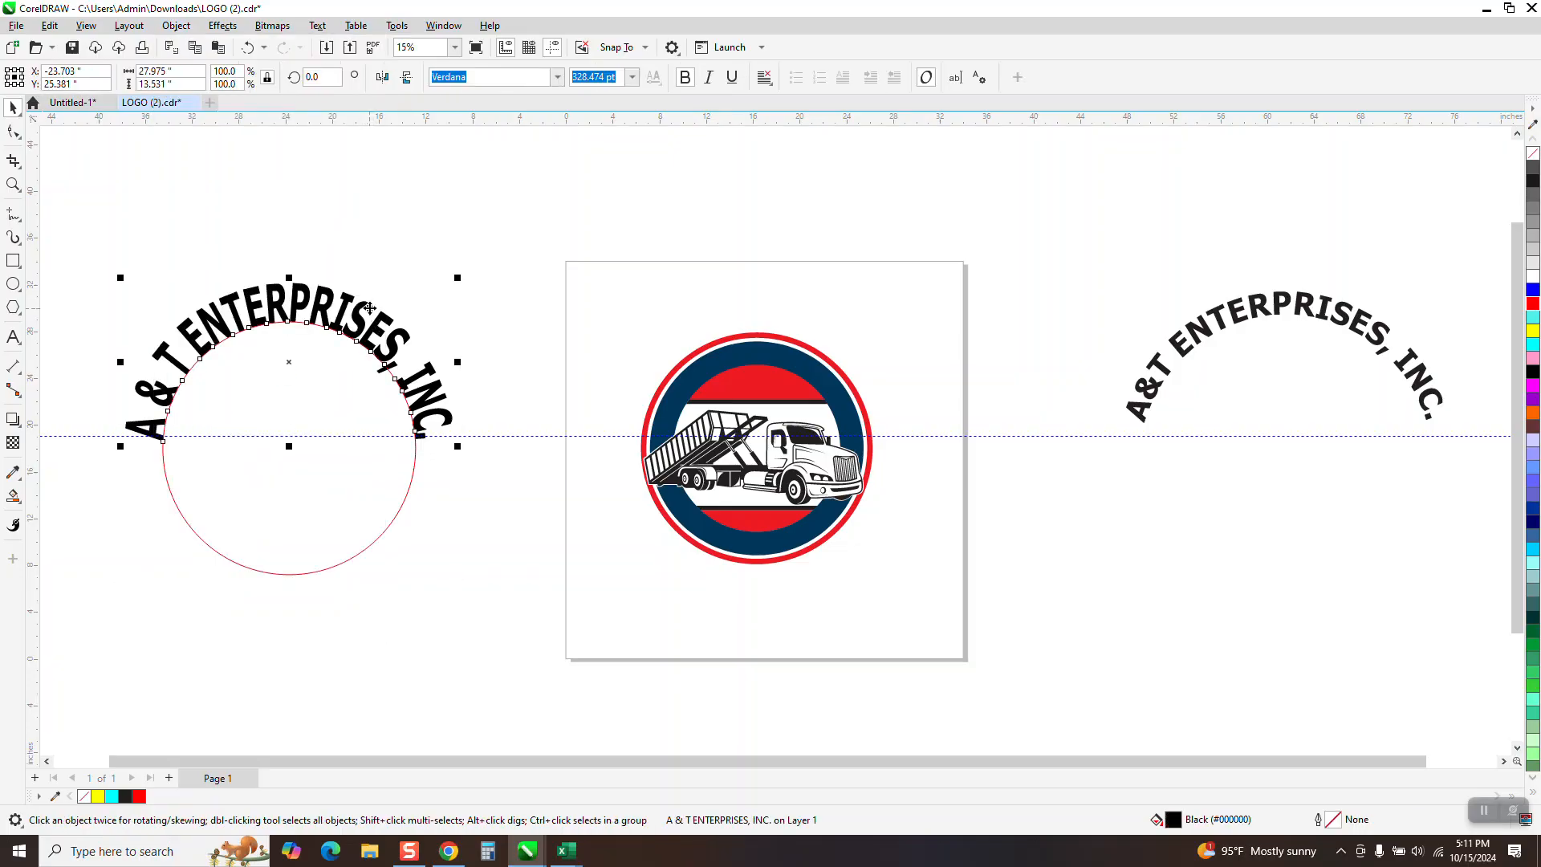
key(Right)
key(Right)
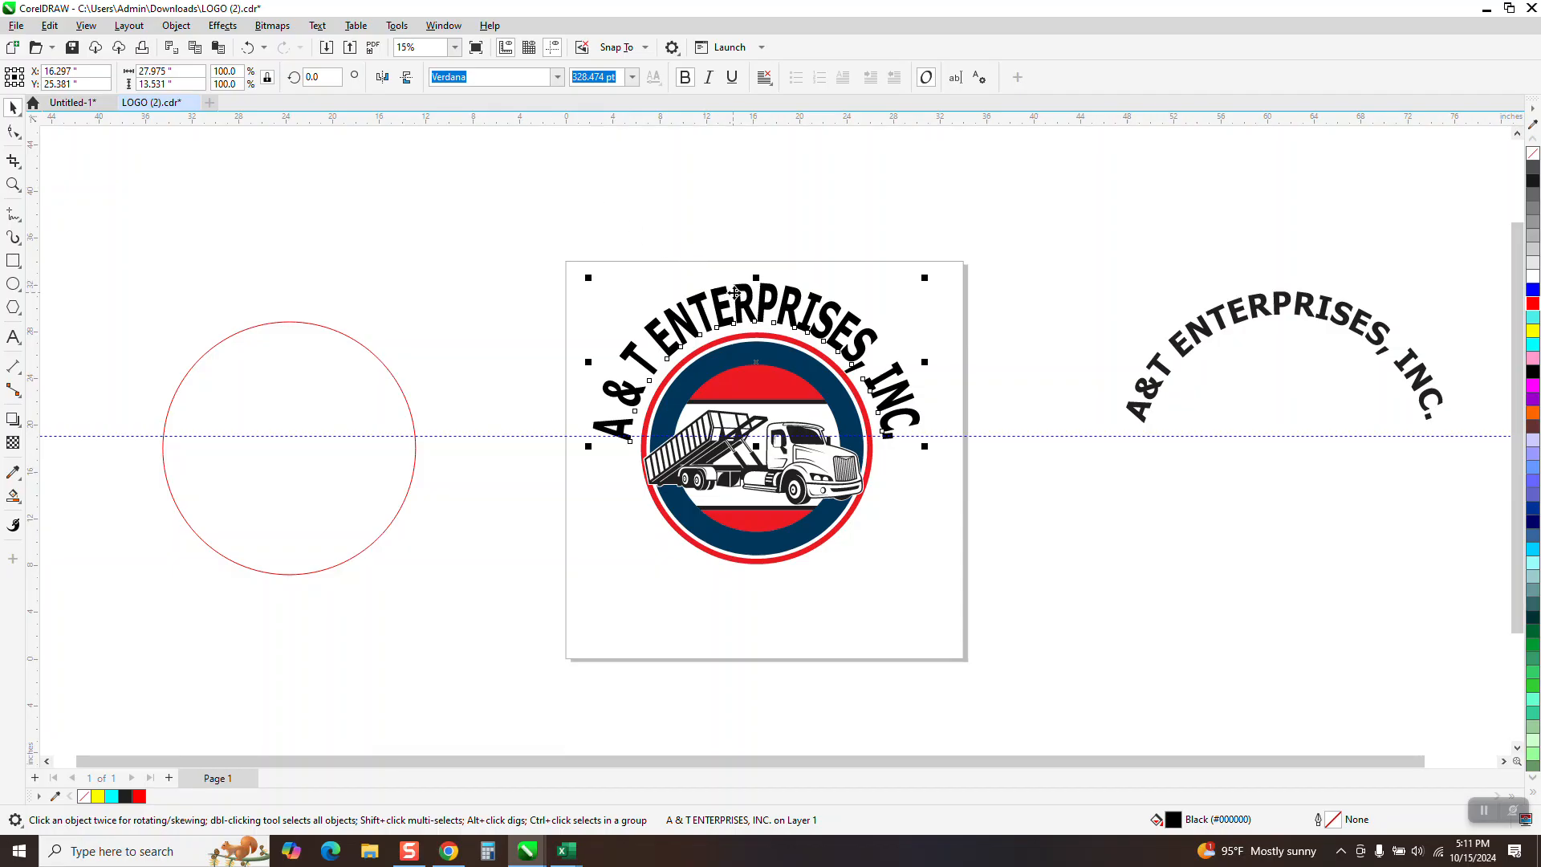
Step: Straighten the company name, reduce its height to about 2.586" at the same width, and place it above the page's upper left area
click(318, 26)
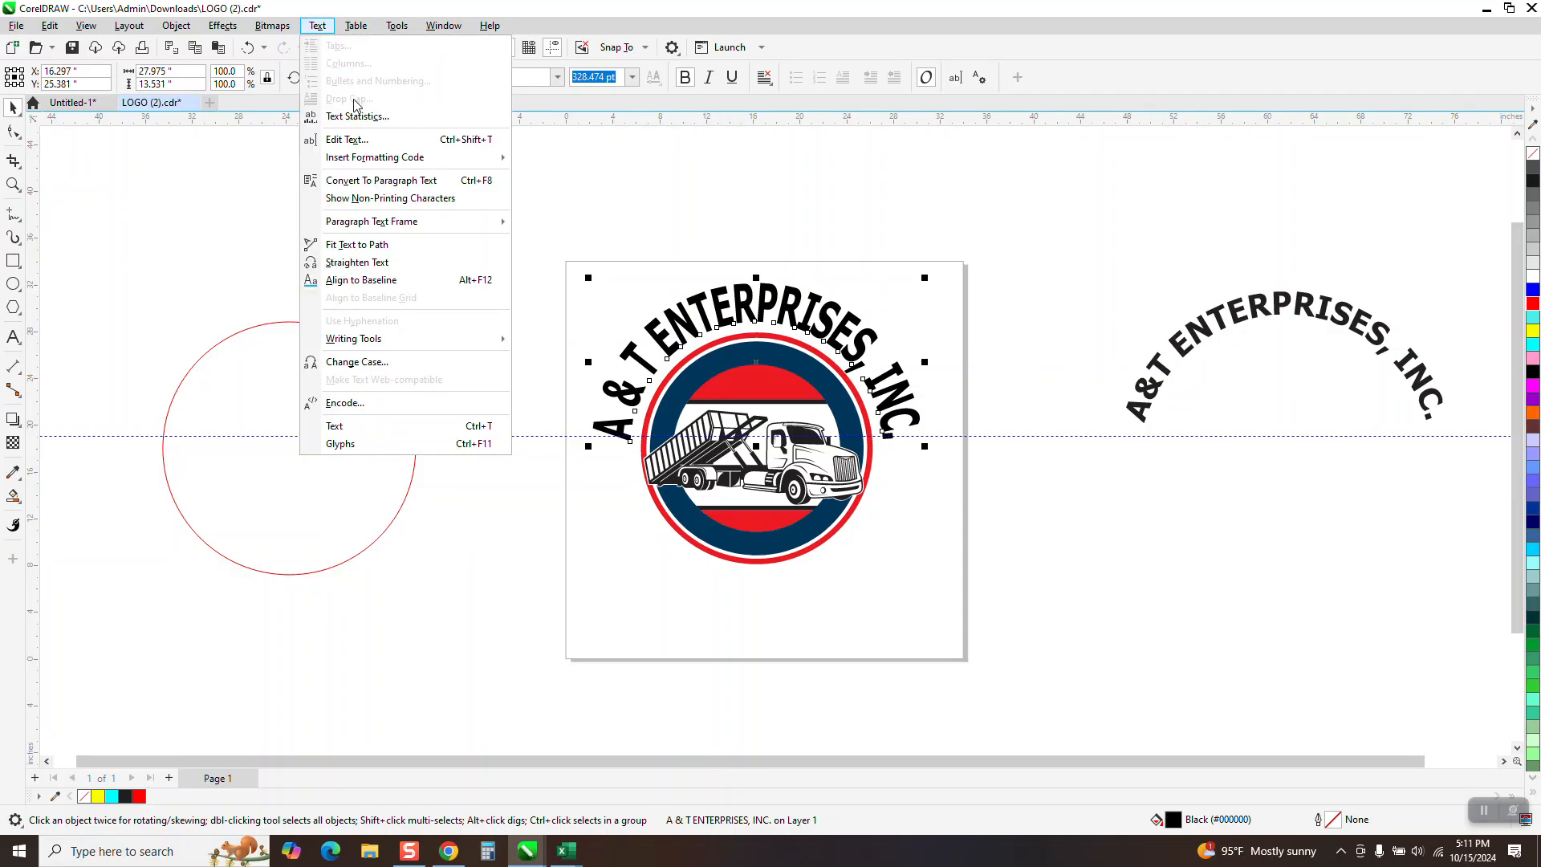
click(372, 264)
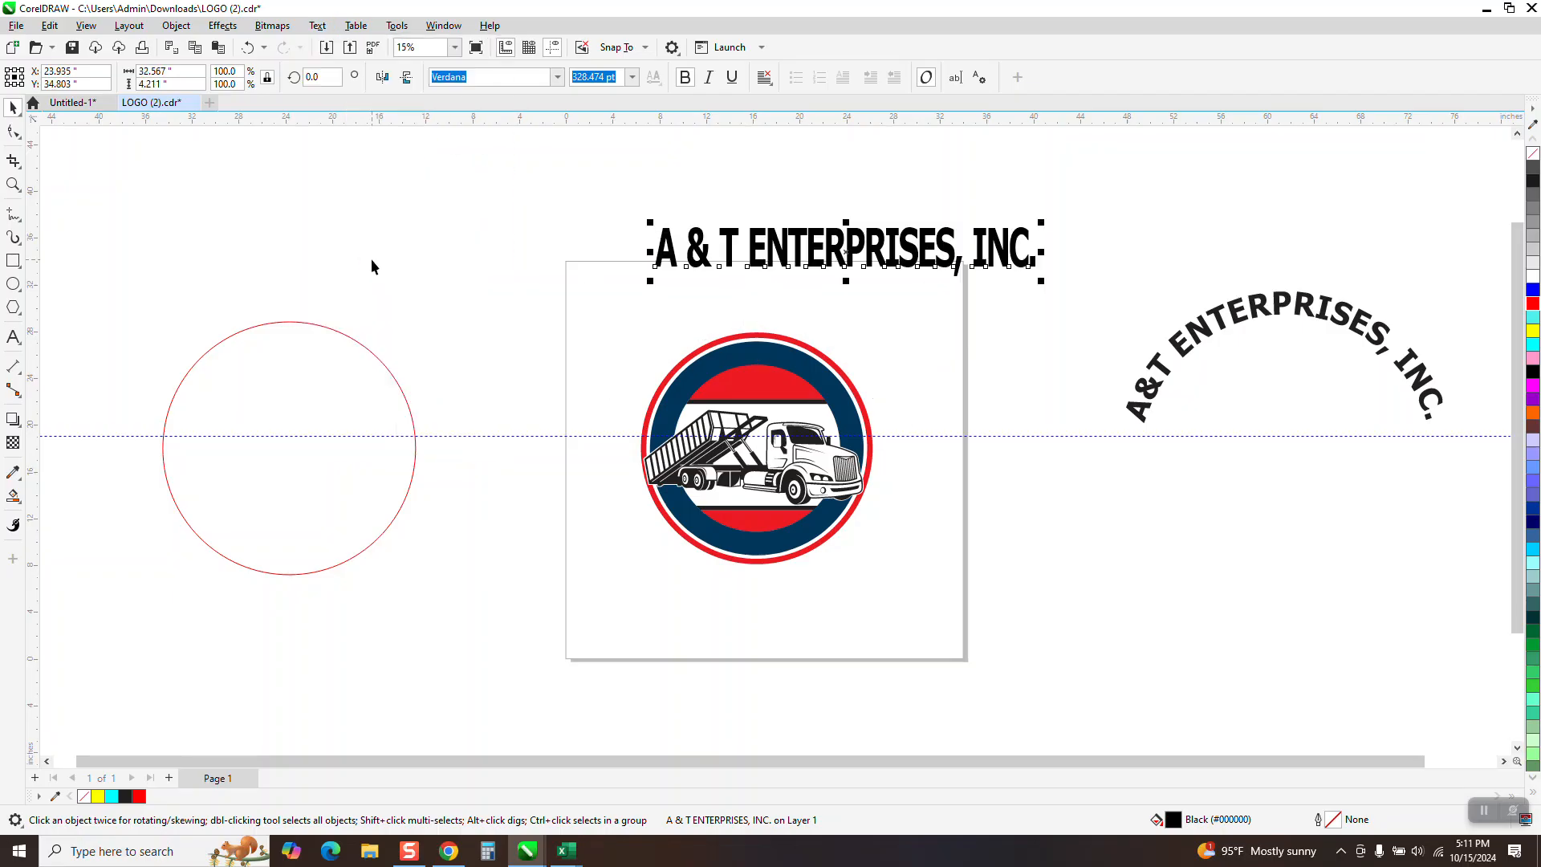
drag(851, 259, 615, 226)
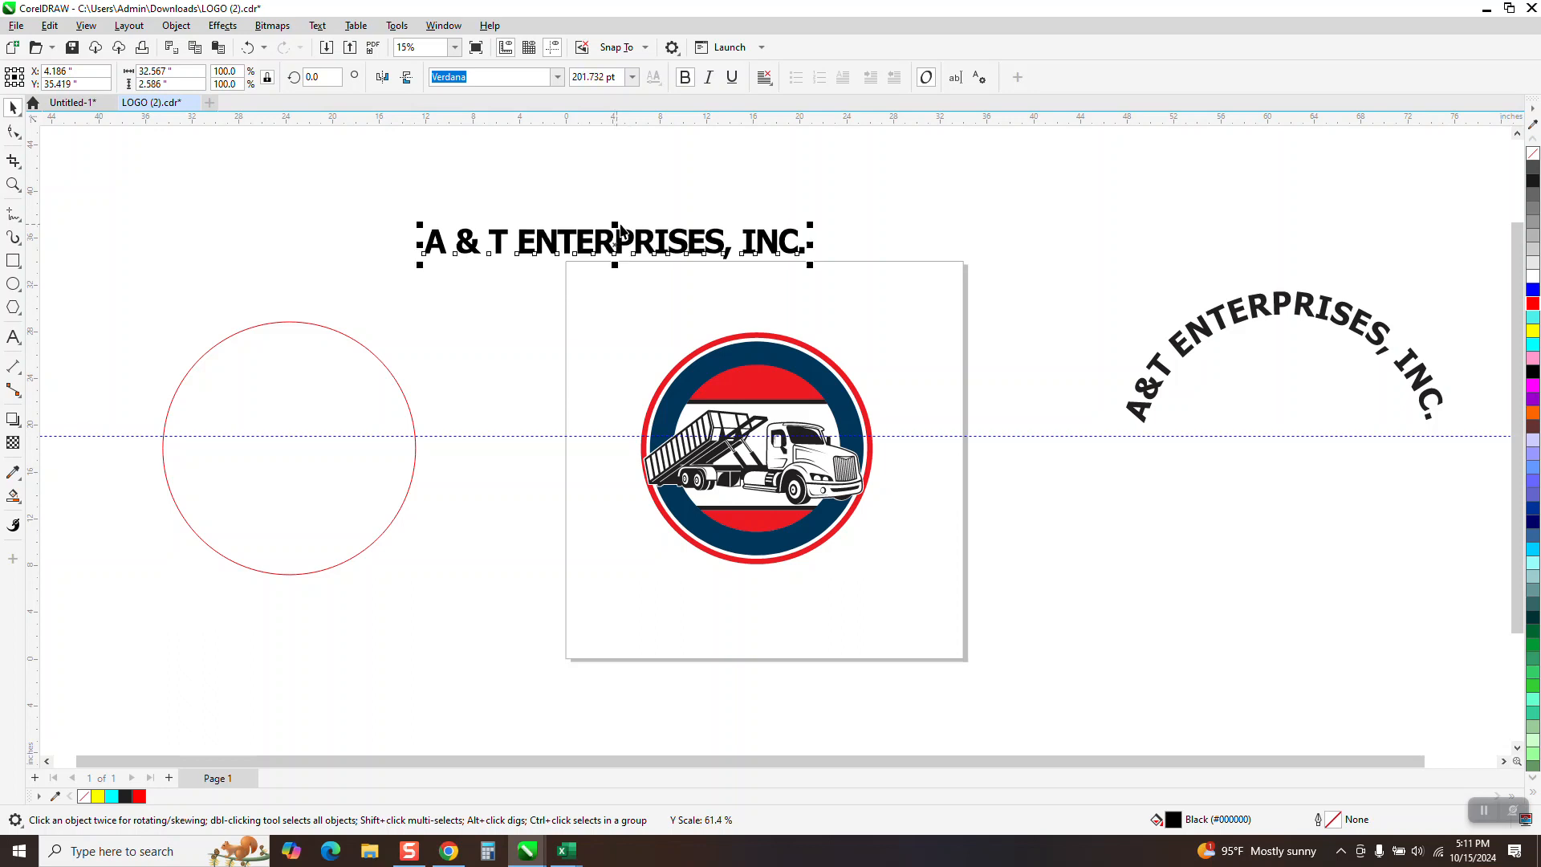
Step: Fit the shortened company name to the red circle's path, centred at the circle's top
click(317, 25)
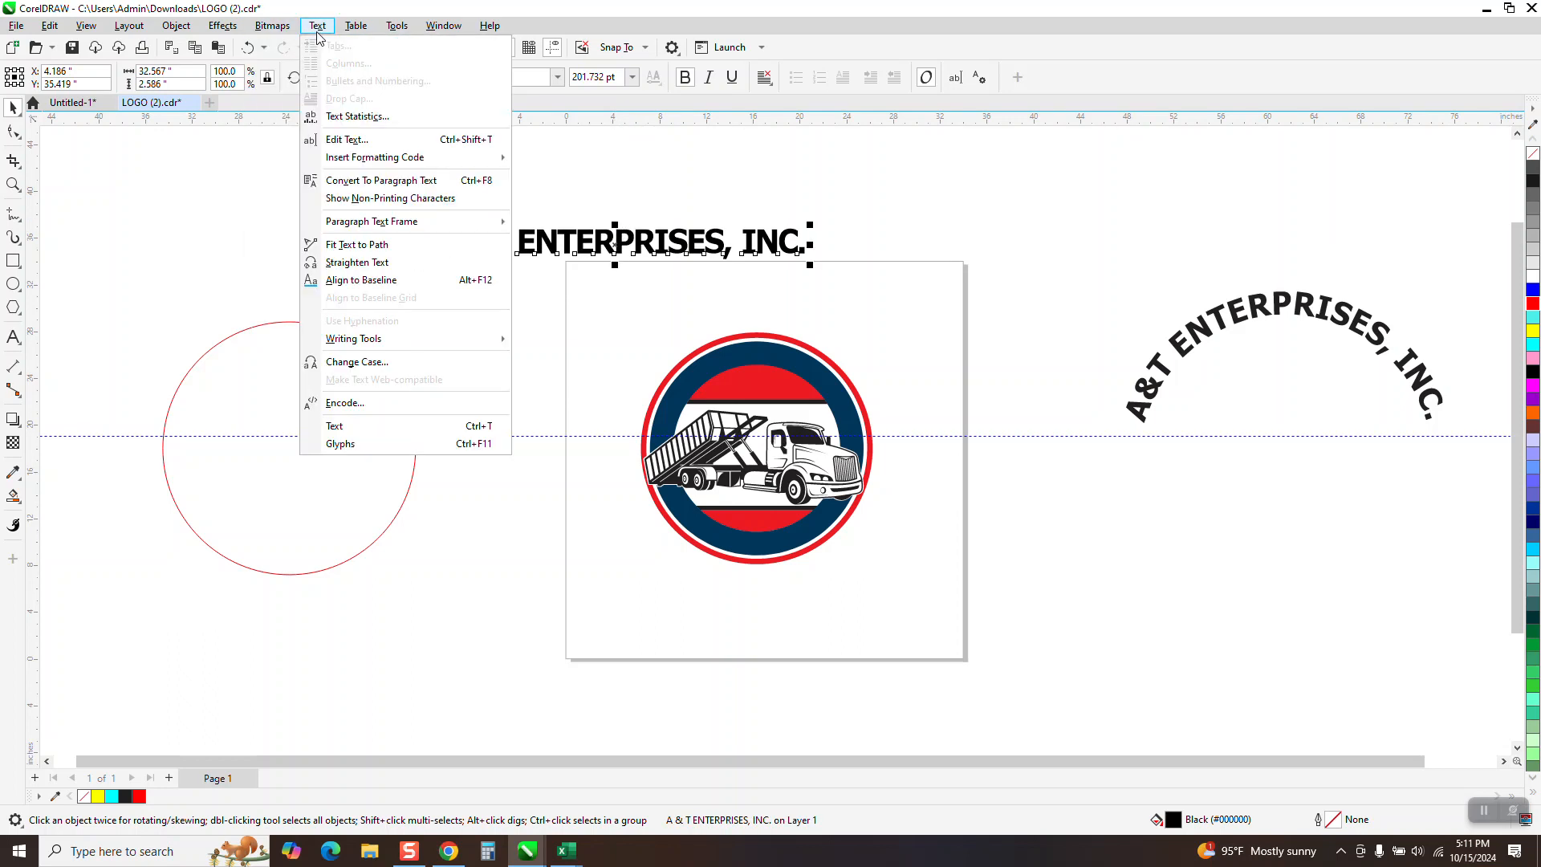
click(357, 245)
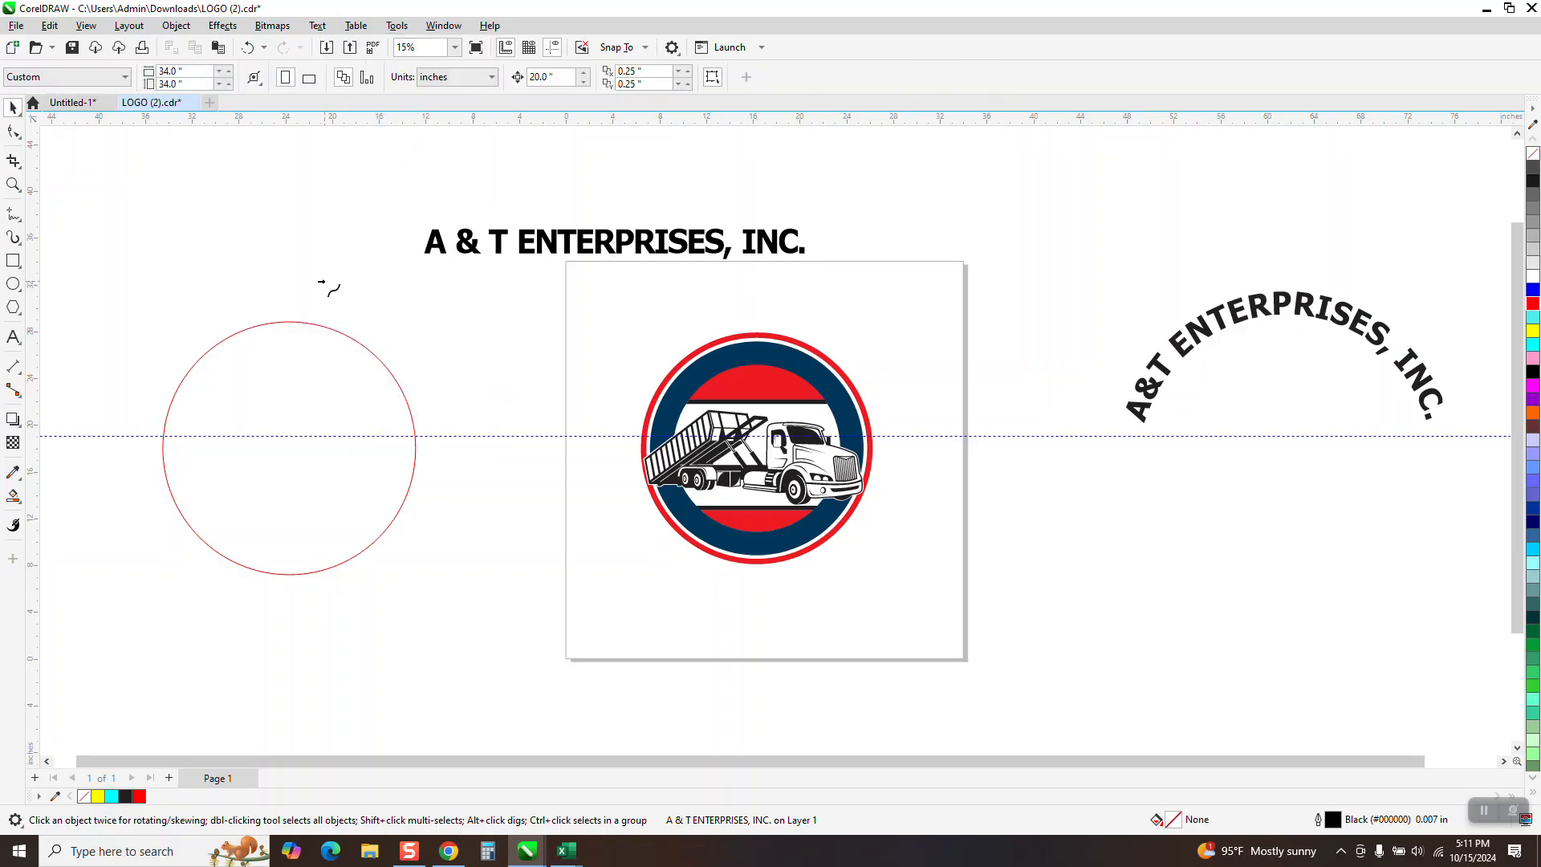
click(291, 321)
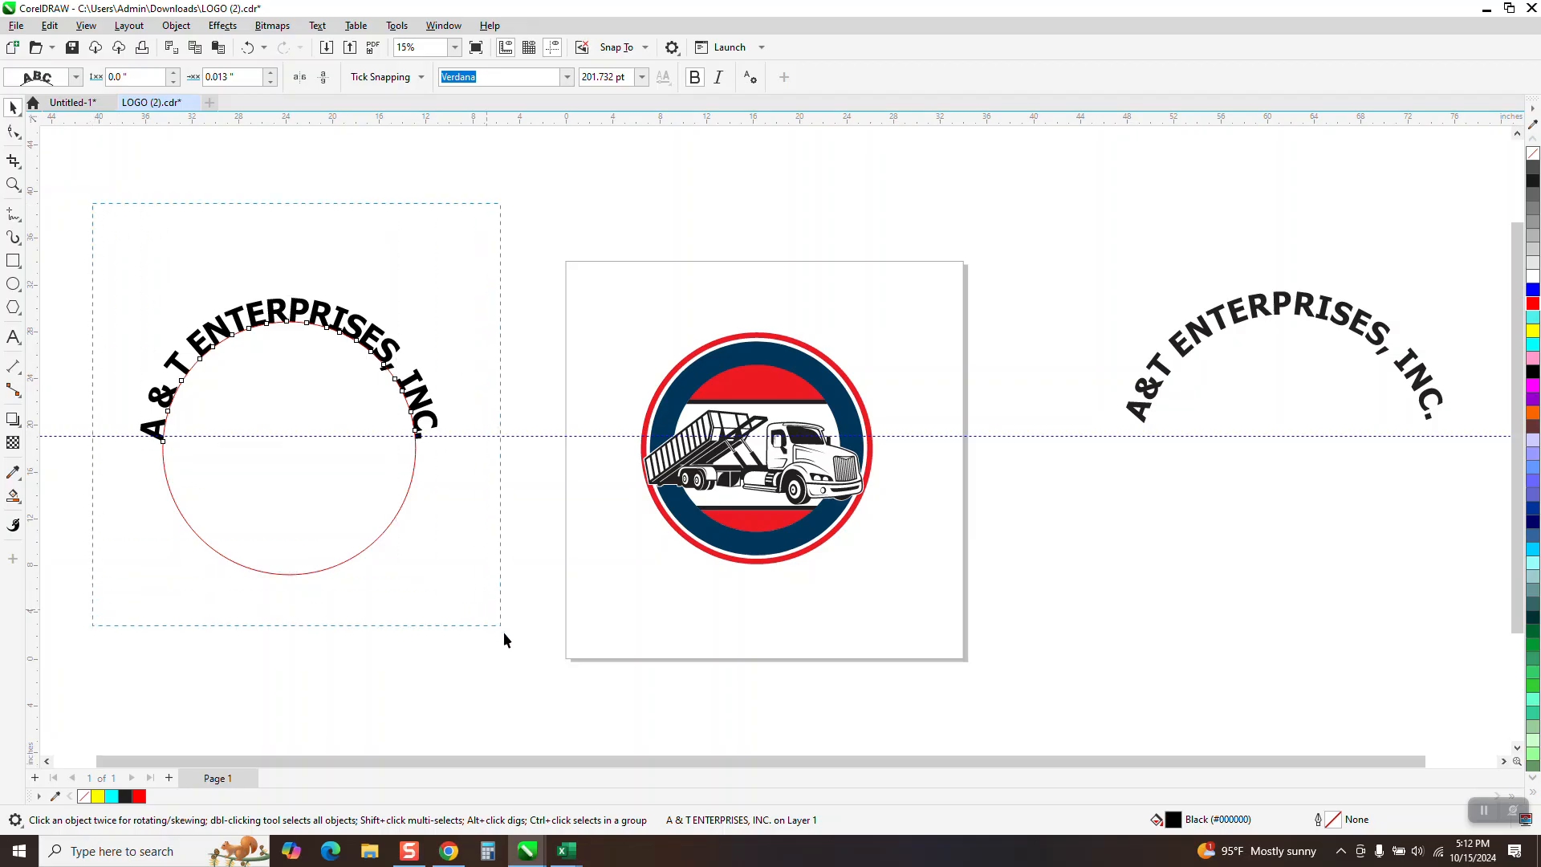
Step: Break the refitted text apart from the red circle and move it 40" to the right so it arches over the truck logo
drag(504, 632, 503, 633)
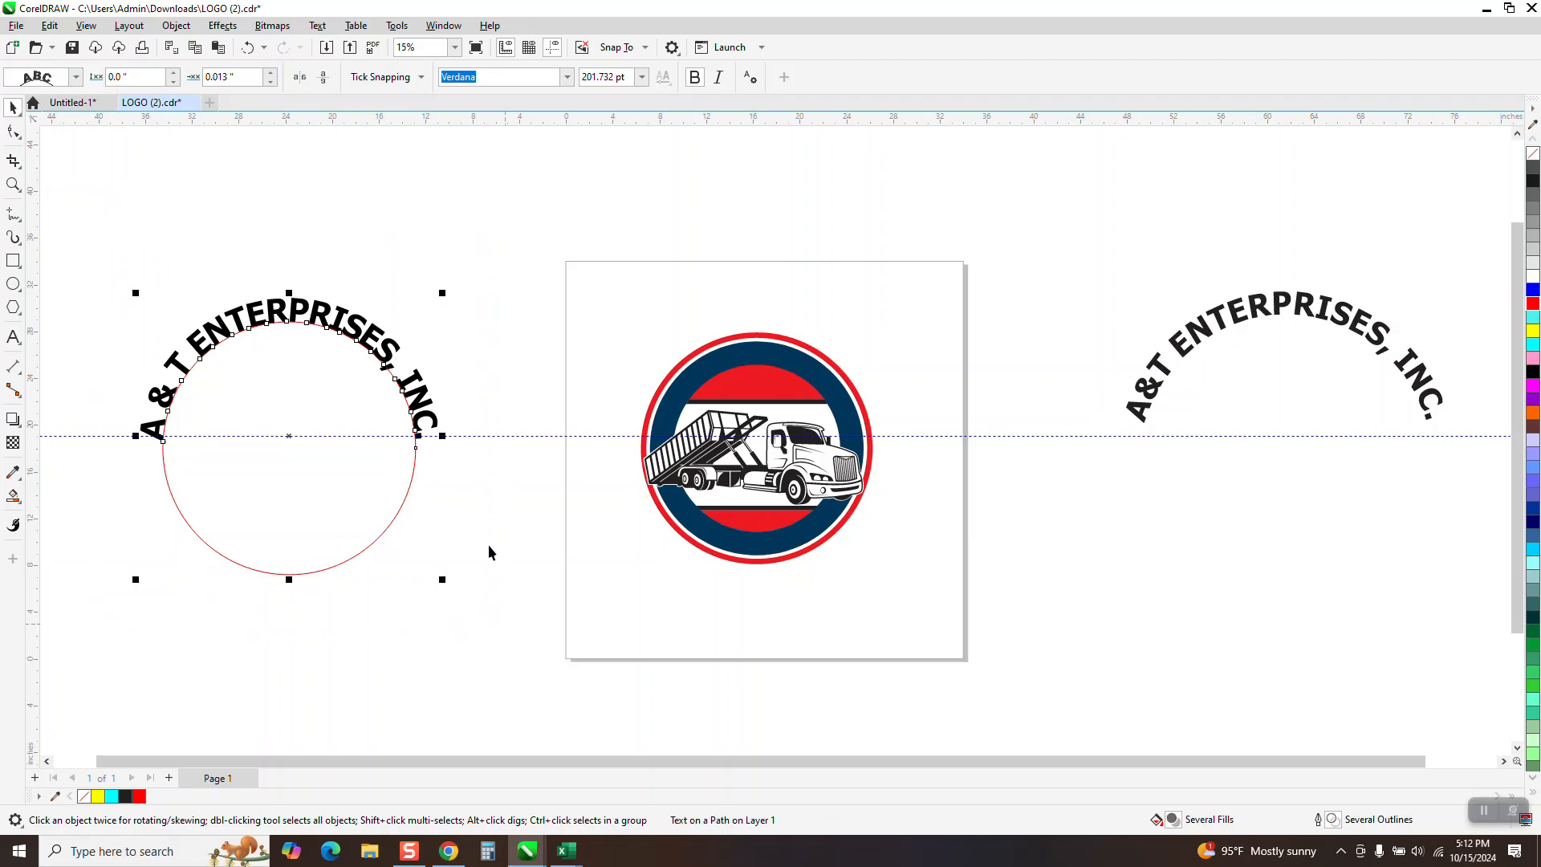
click(176, 25)
click(258, 404)
click(325, 271)
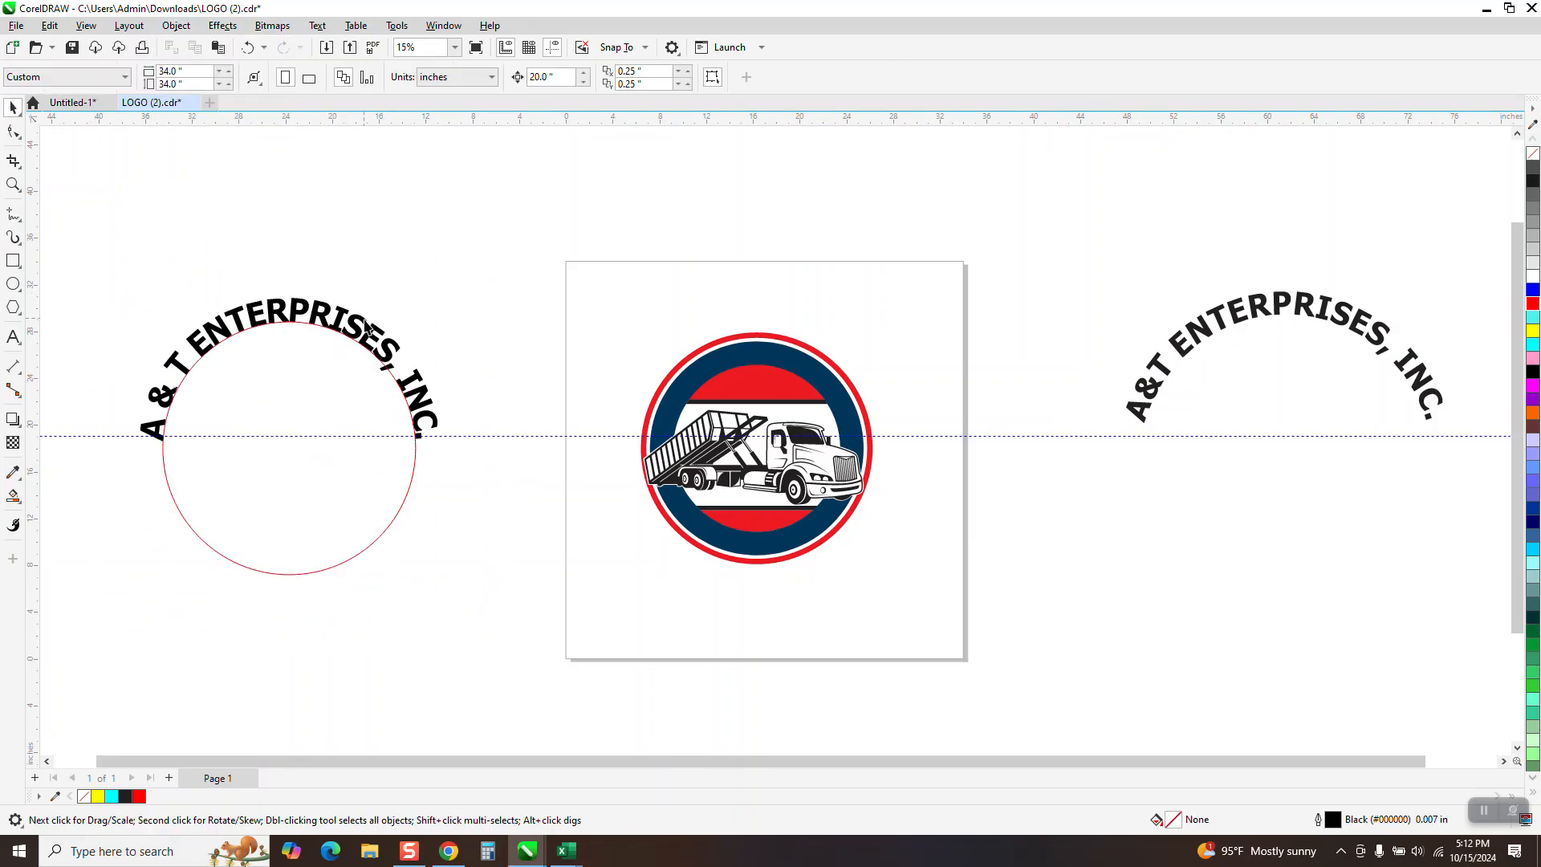
click(365, 329)
key(Right)
key(Right)
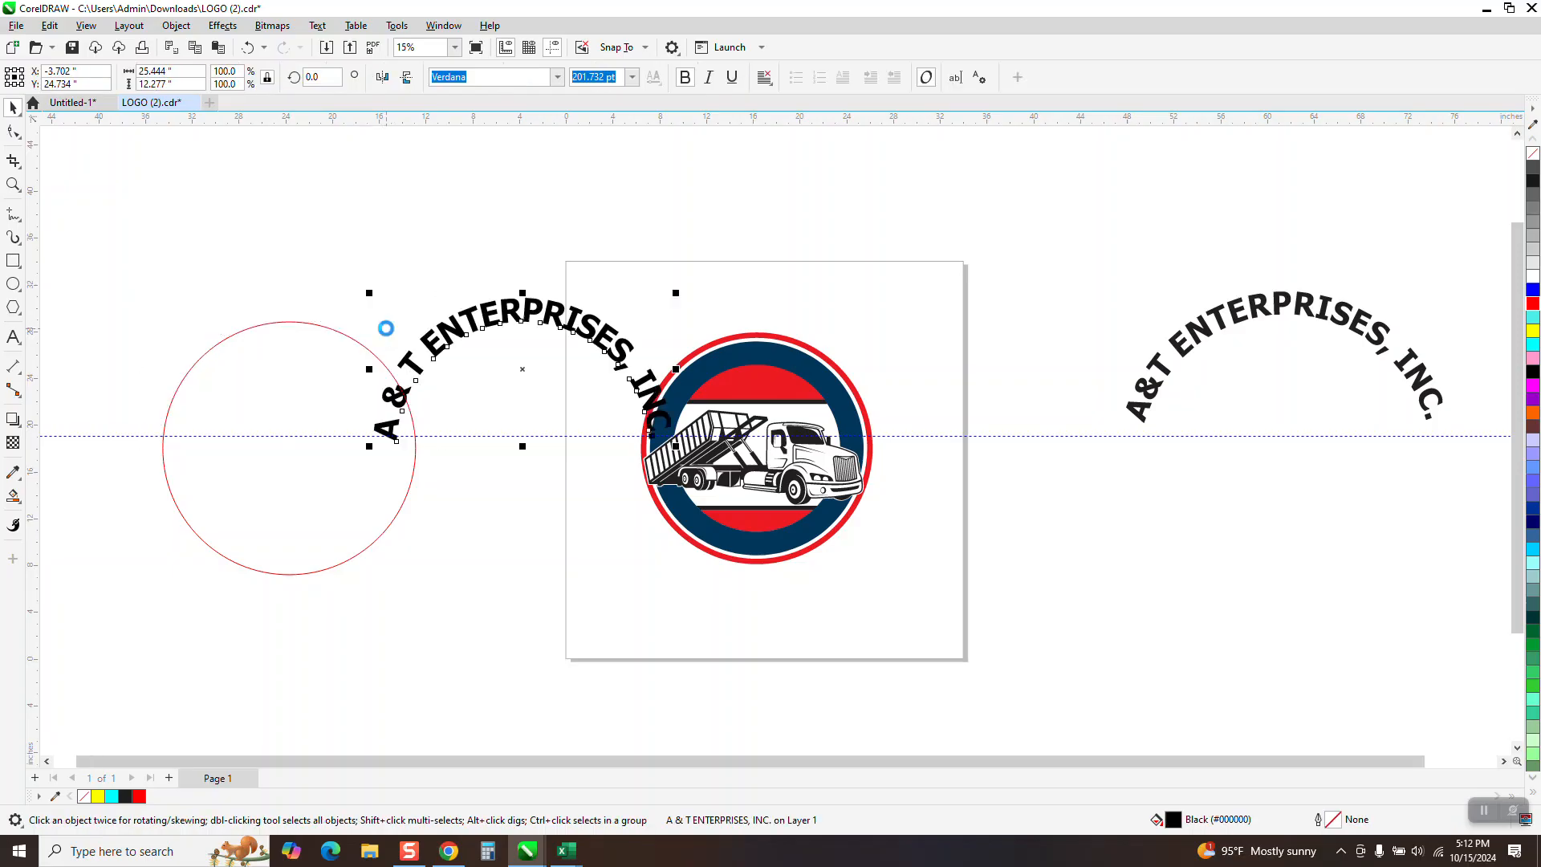
key(z)
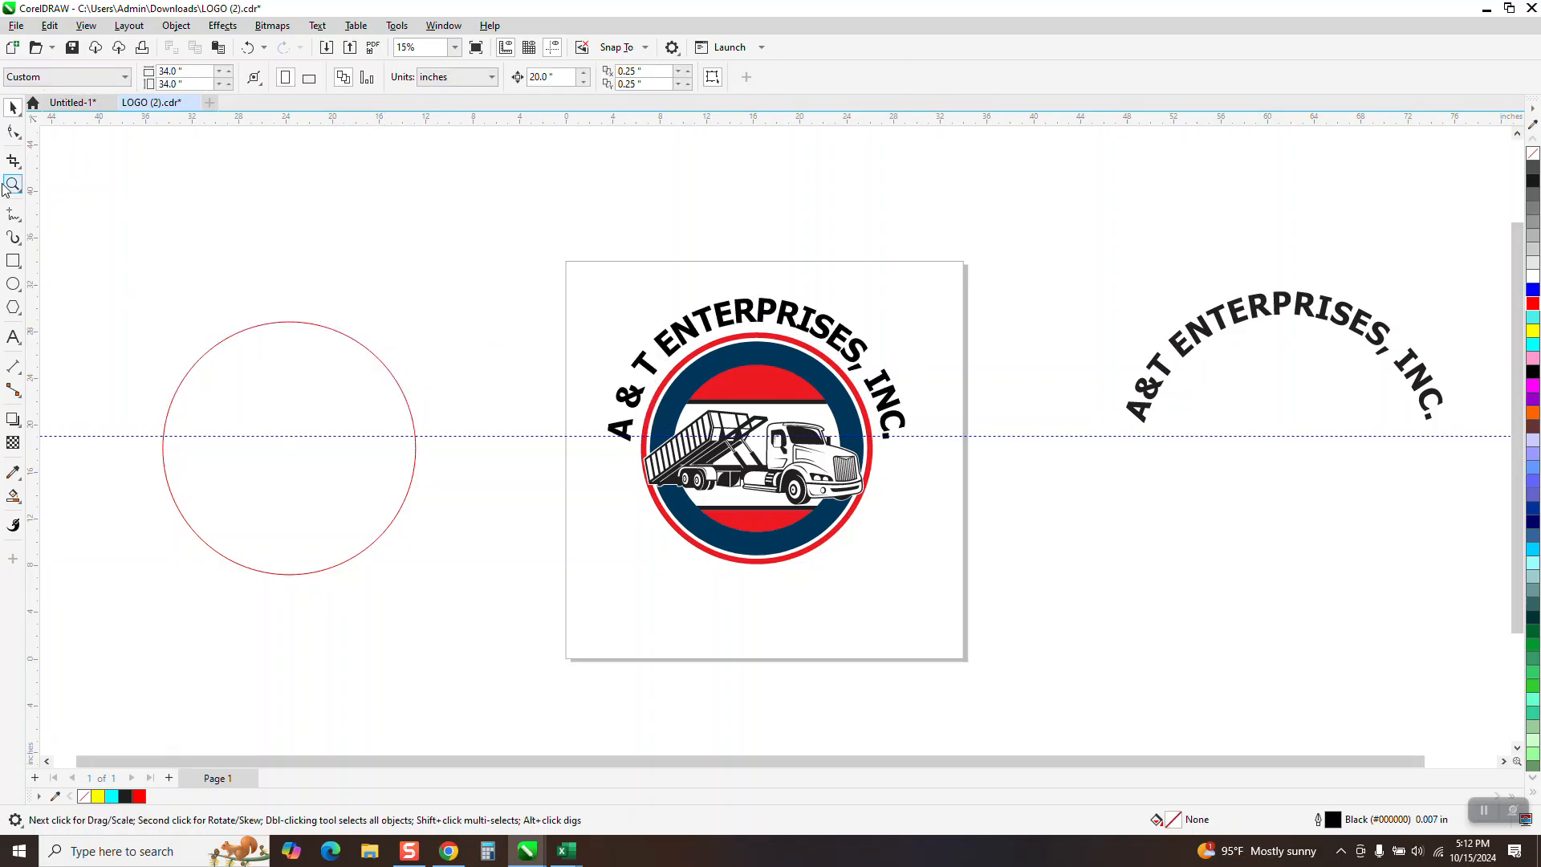
drag(584, 277, 1005, 621)
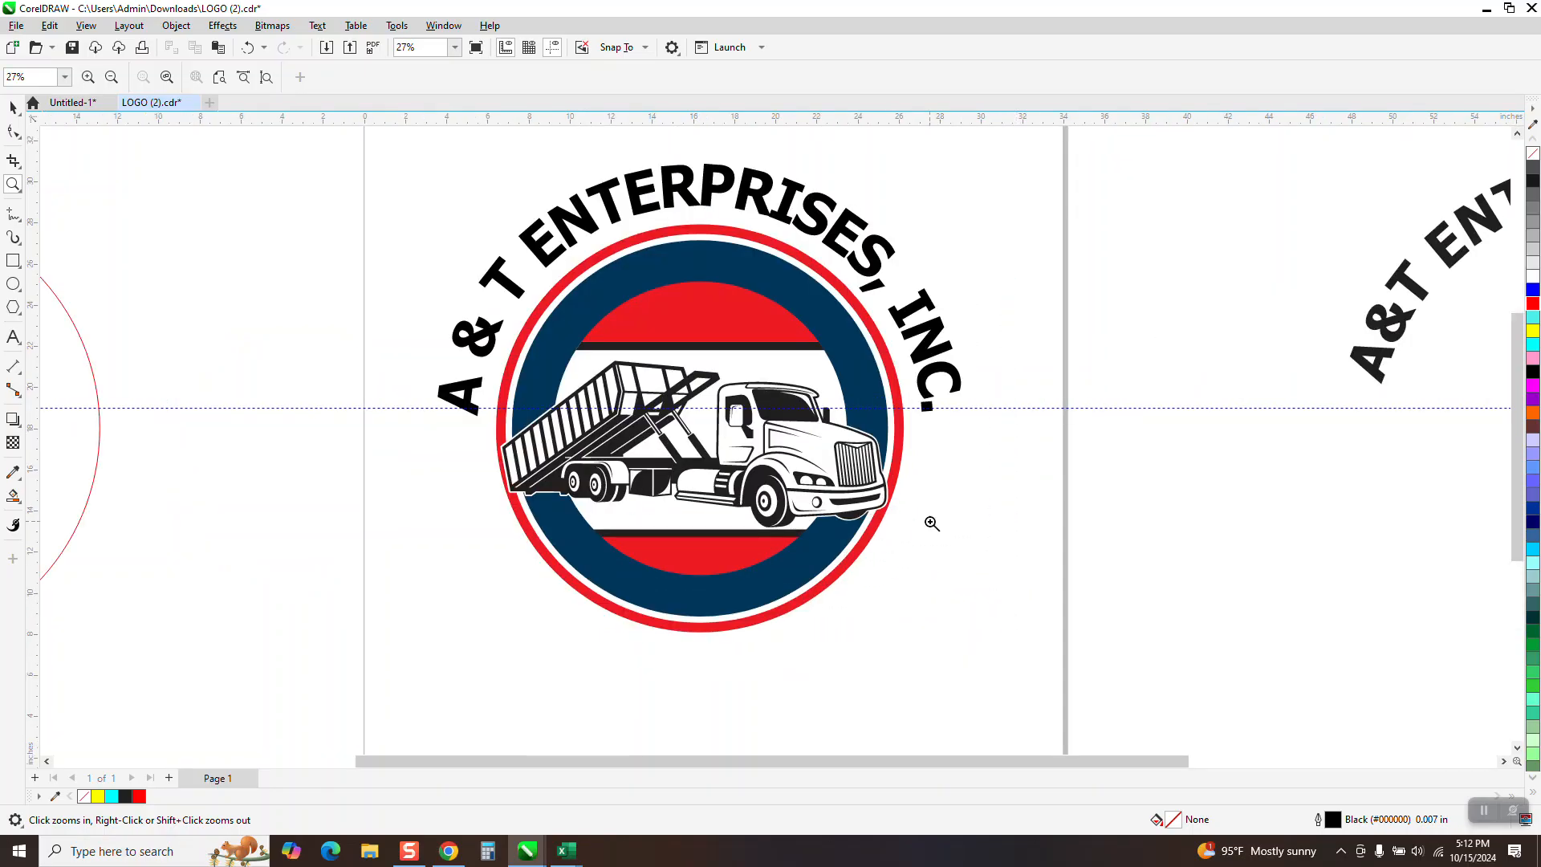